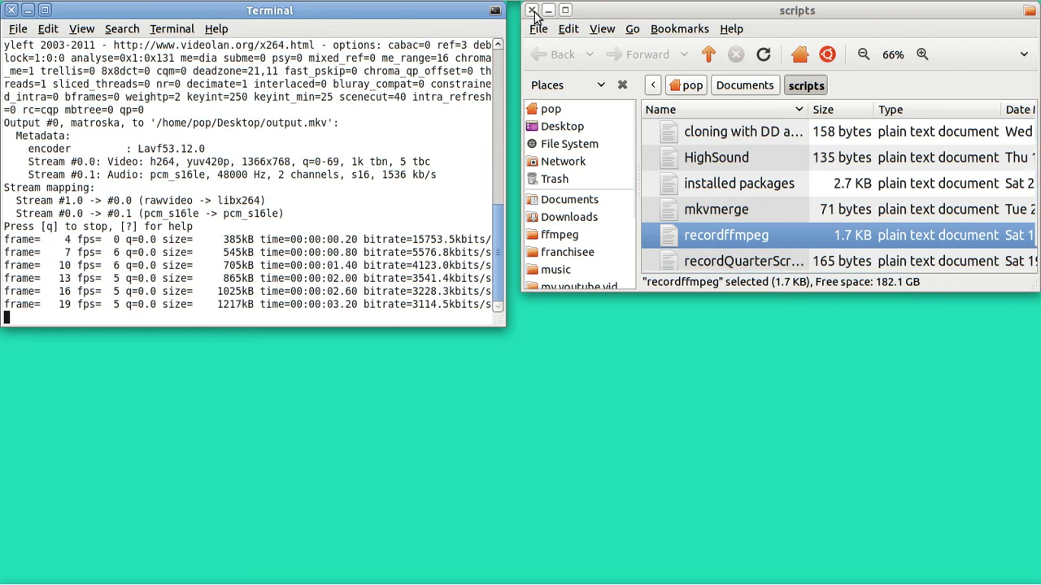
Close the scripts folder window and minimize the terminal to clear the desktop
left_click(533, 11)
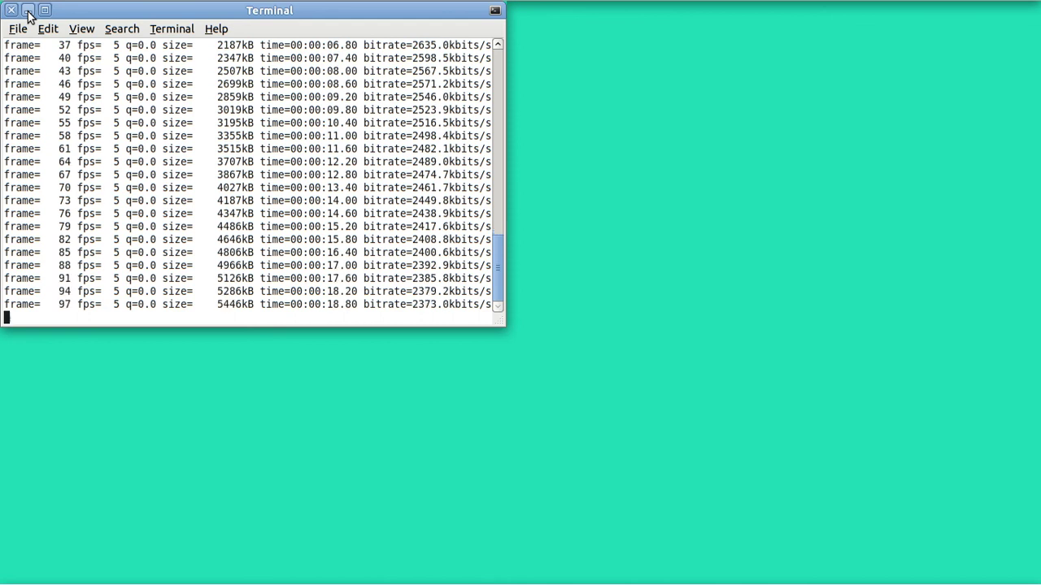
left_click(28, 11)
mouse_move(632, 3)
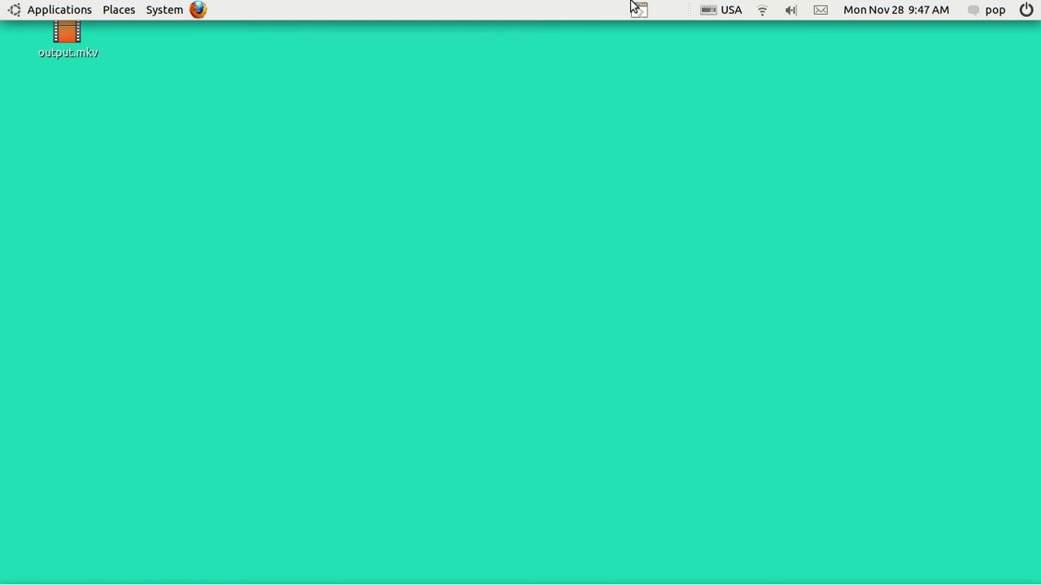
Show the current USA keyboard layout chart and tile its window into the lower-left quarter of the desktop
left_click(725, 13)
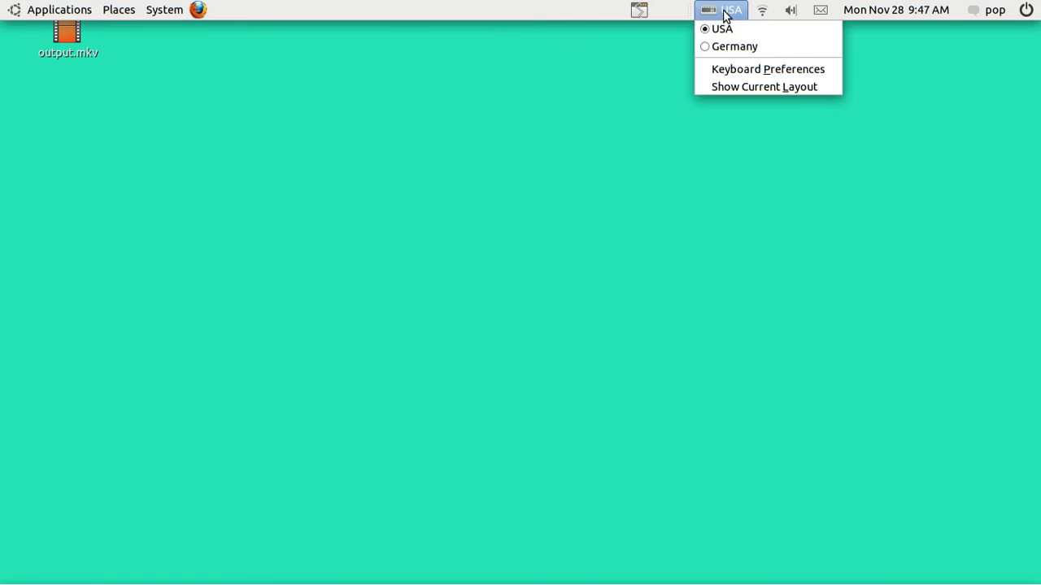
left_click(733, 86)
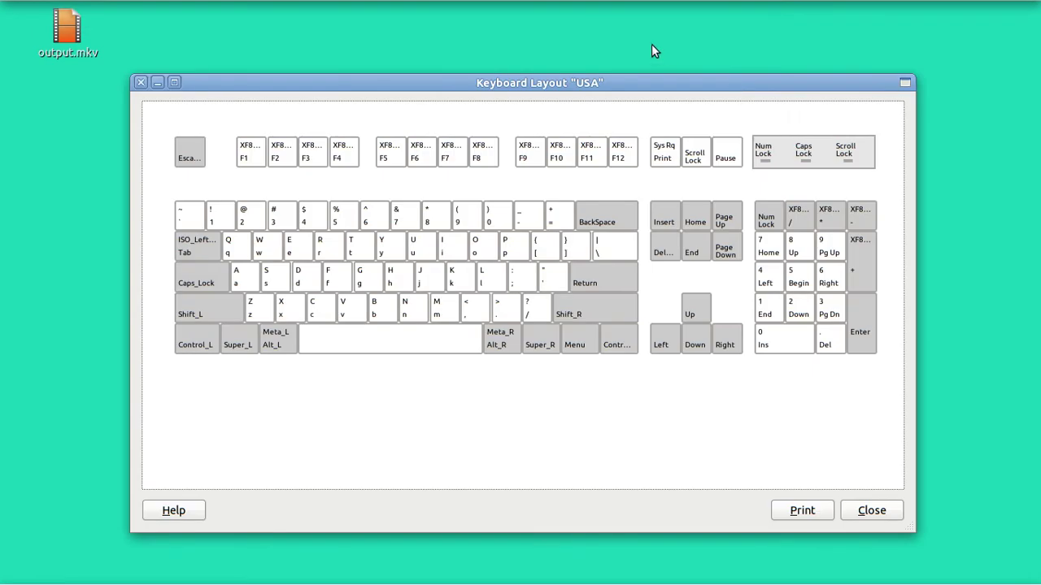
key("ctrl+alt")
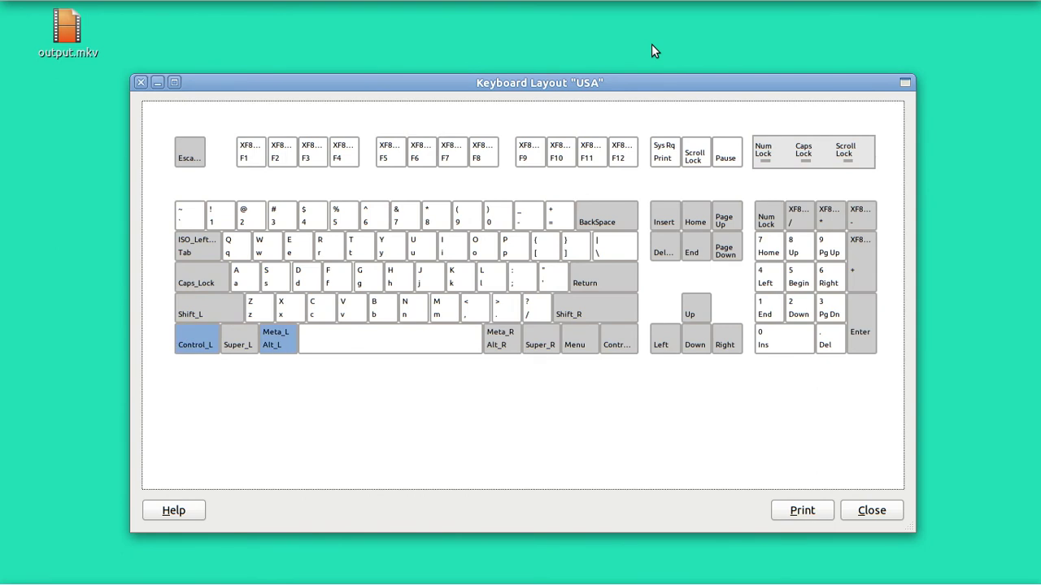
key("ctrl+alt+KP_1")
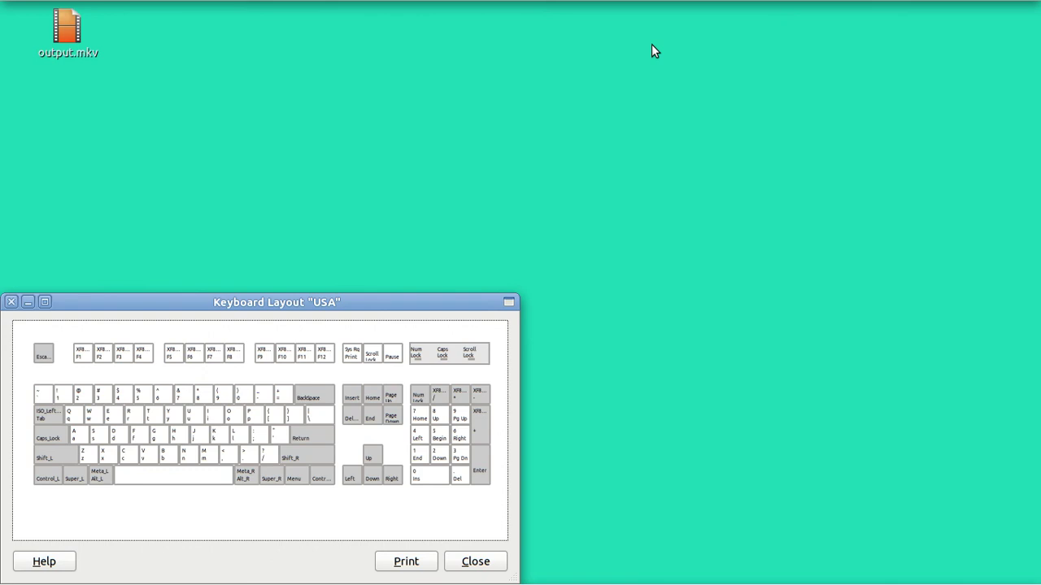
key("ctrl")
key("alt")
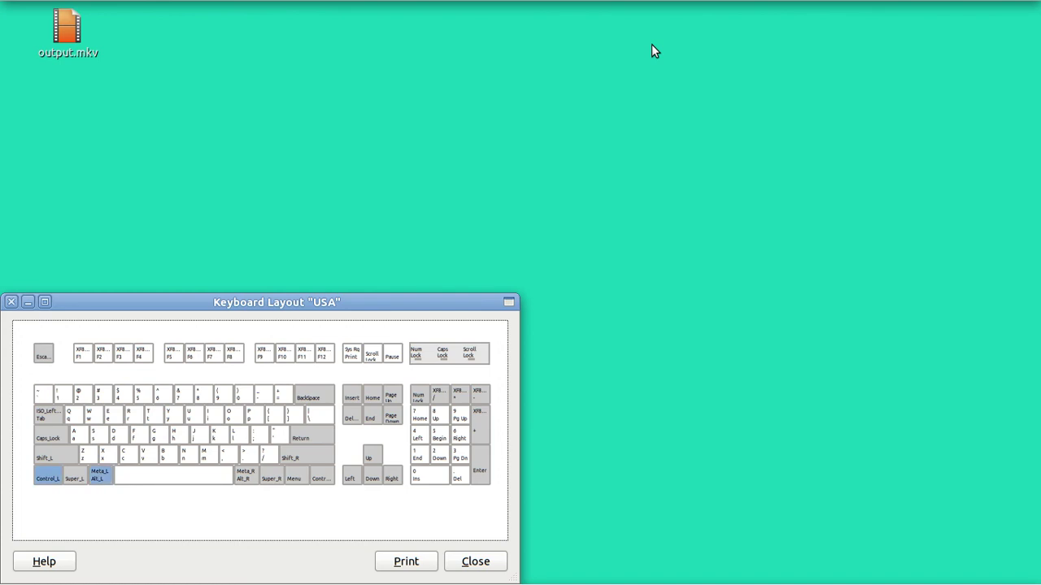
key("KP_Down")
key("KP_Next")
key("KP_End")
key("KP_Down")
key("KP_Next")
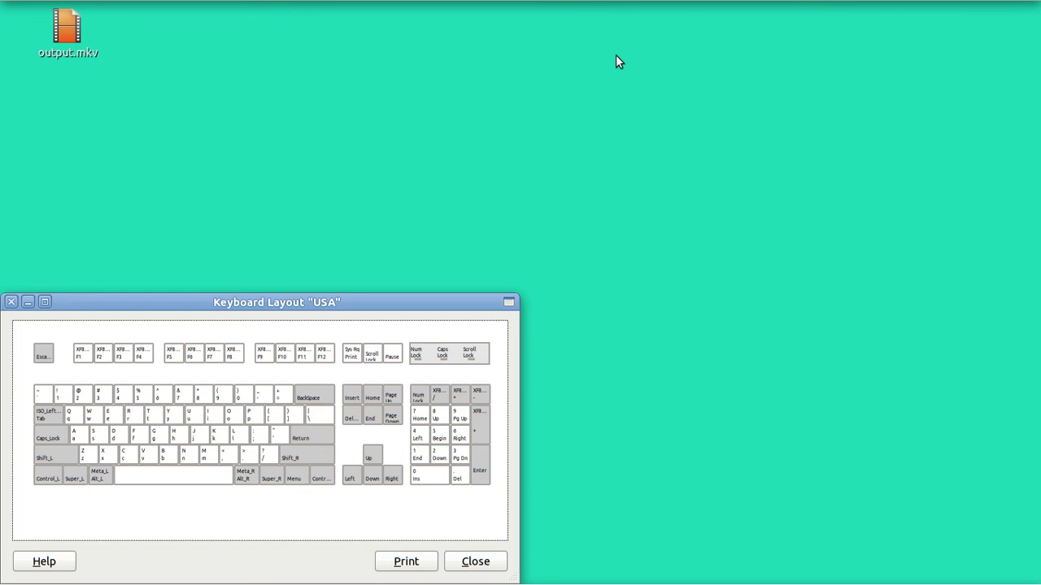
Magnify the desktop onto the keyboard layout window to examine its keys, and restore the normal view
key("super")
key("z")
key("1")
key("2")
key("3")
scroll(226, 356, "up", 5, "super")
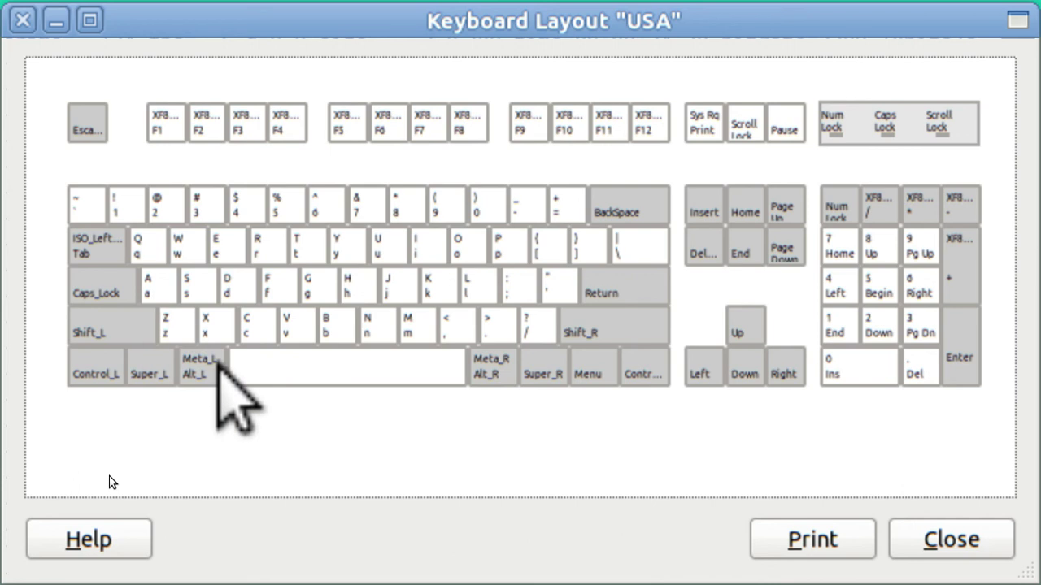
key("super")
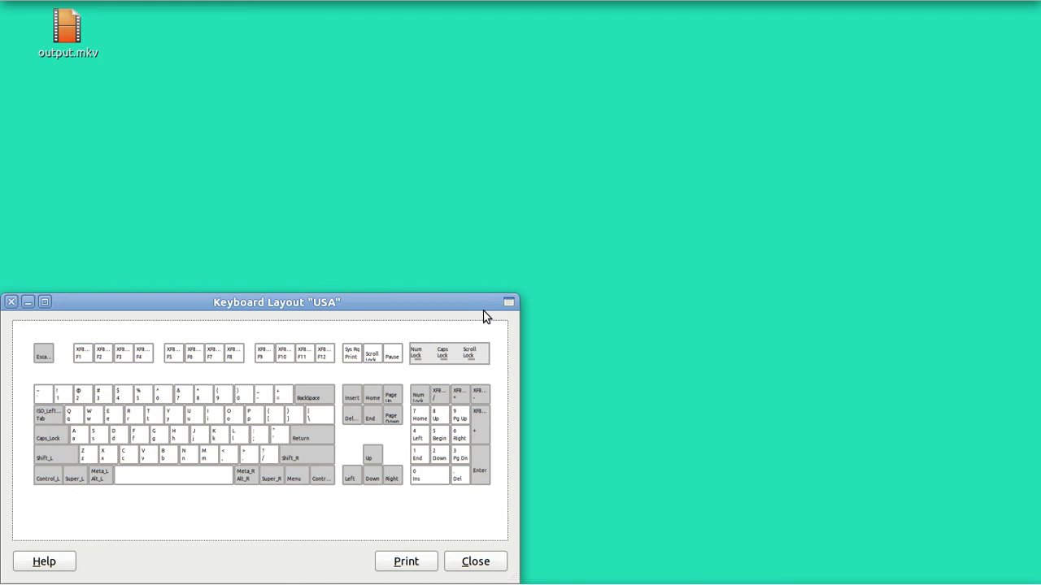
Magnify the keyboard layout window again and minimize it
key("super")
key("super")
key("super")
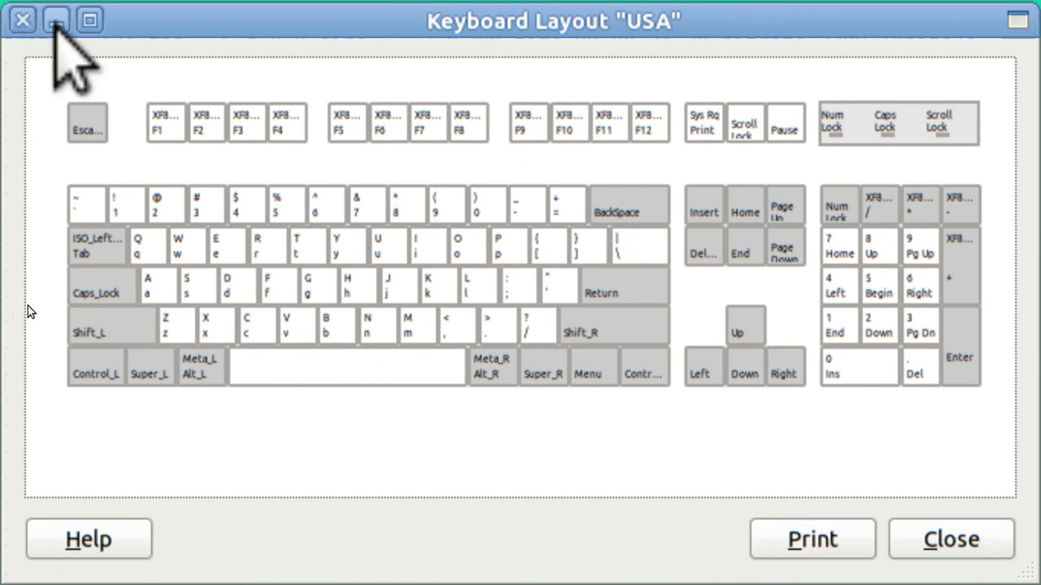
left_click(55, 20)
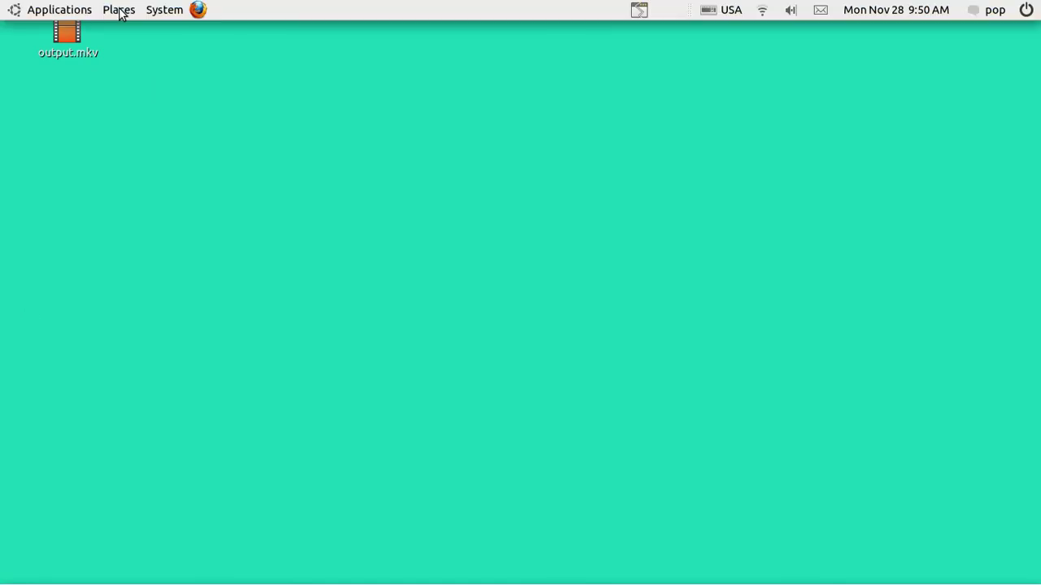
Open the bookmarked franchisee folder in the file browser
left_click(119, 11)
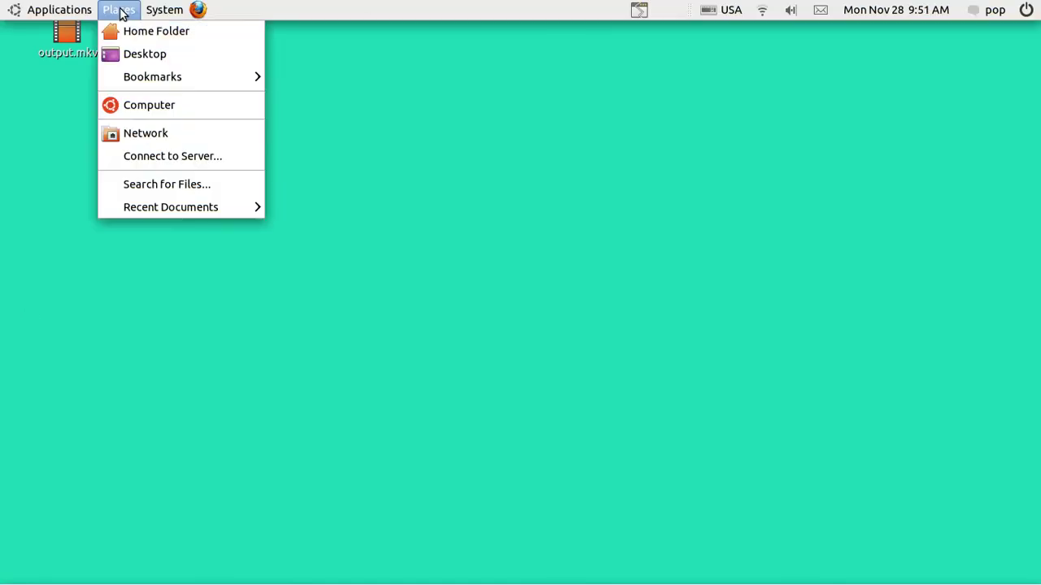
mouse_move(144, 79)
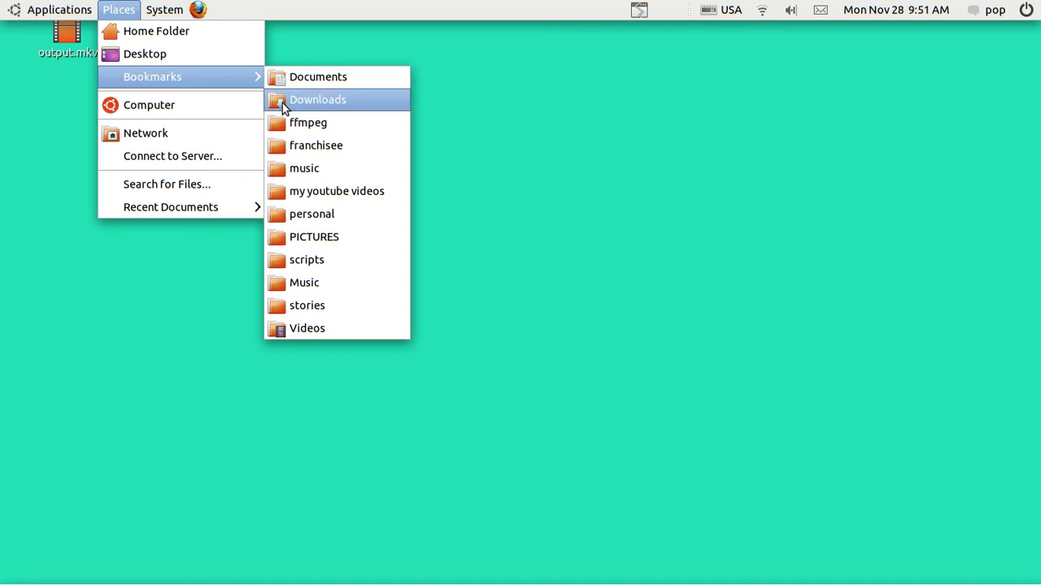
left_click(306, 148)
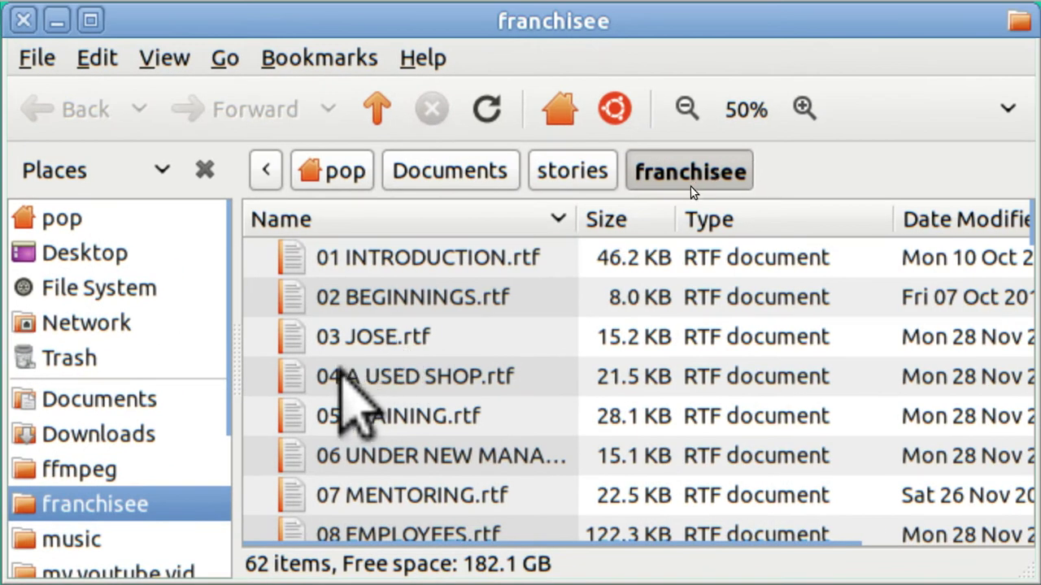
Browse down and back up through the RTF files in the franchisee folder, ending on 03 JOSE.rtf
left_click(342, 375)
key("Down")
key("Down")
key("Down")
key("Down")
key("Down")
key("Down")
key("Down")
key("Down")
key("Down")
key("Down")
key("Down")
key("Down")
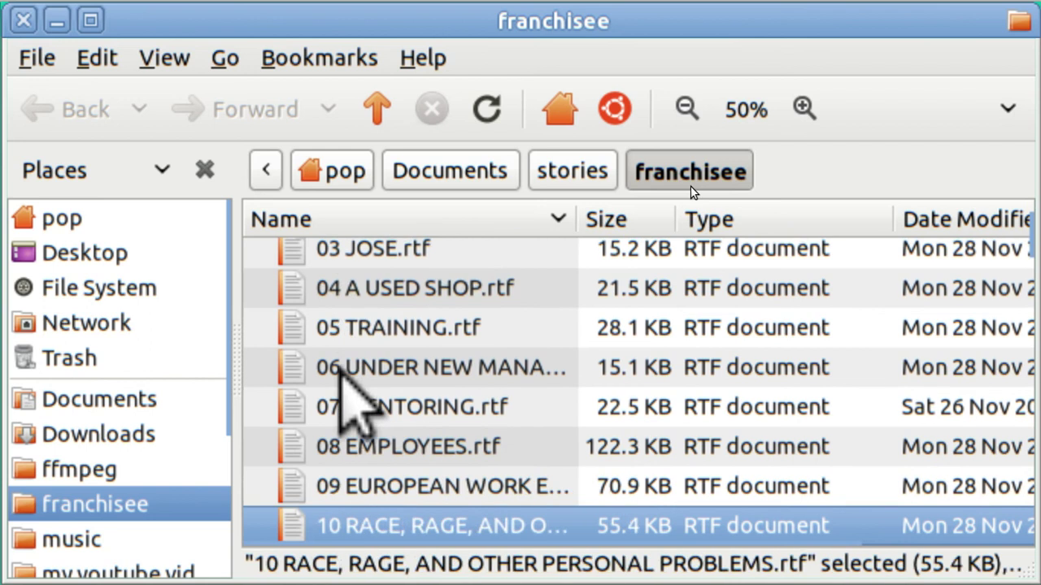
key("Down")
key("Down")
key("Down")
key("Down")
key("Down")
key("Down")
key("Down")
key("Down")
key("Down")
key("Down")
key("Down")
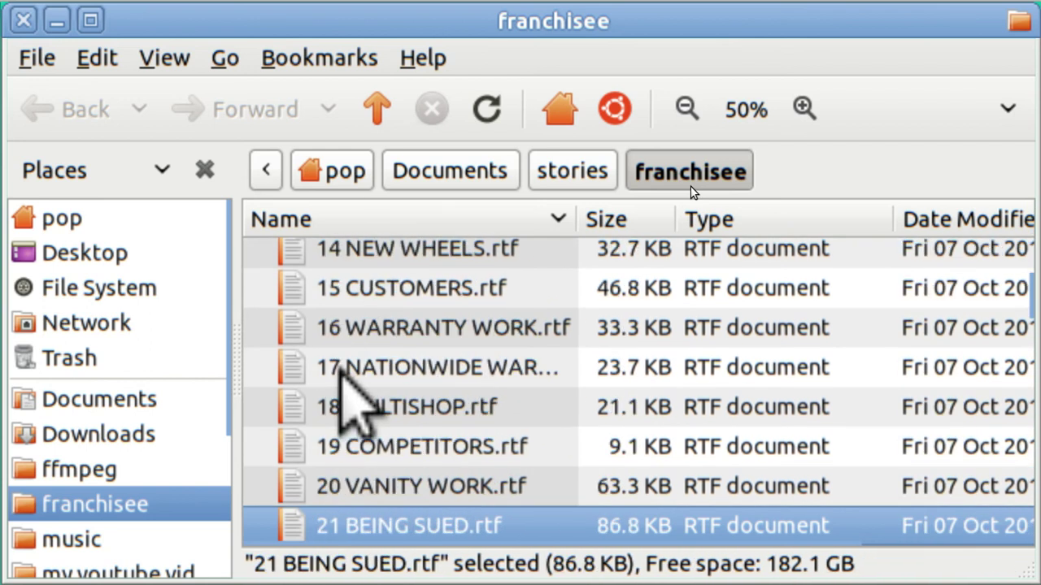
key("Down")
key("Down")
key("Up")
key("Up")
key("Up")
key("Up")
key("Up")
key("Up")
key("Up")
key("Up")
key("Up")
key("Up")
key("Up")
key("Up")
key("Up")
key("Up")
key("Up")
key("Up")
key("Up")
key("Up")
key("Up")
key("Up")
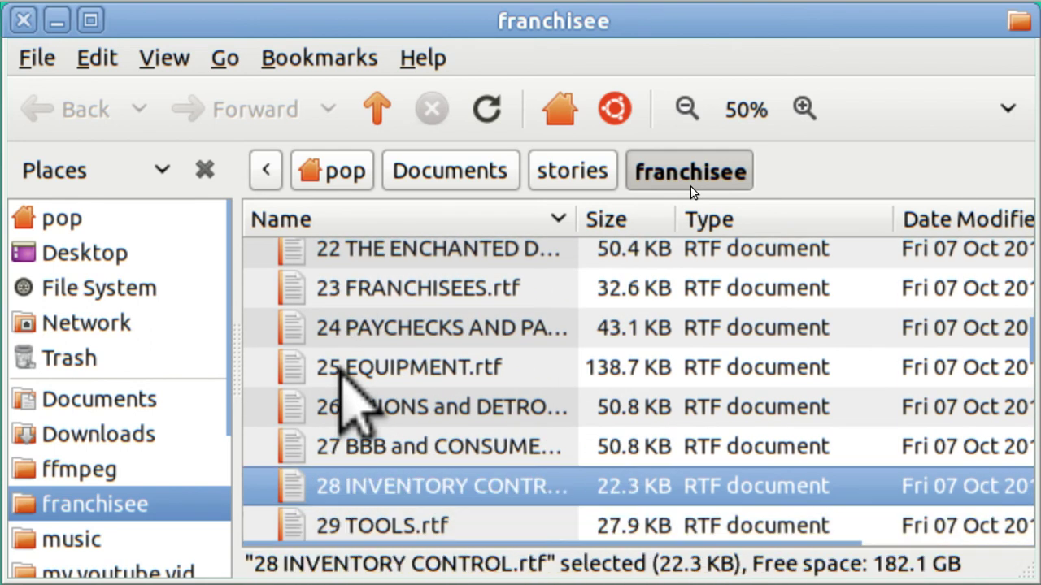
key("Up")
key("Up")
key("Up")
key("Up")
key("Up")
key("Up")
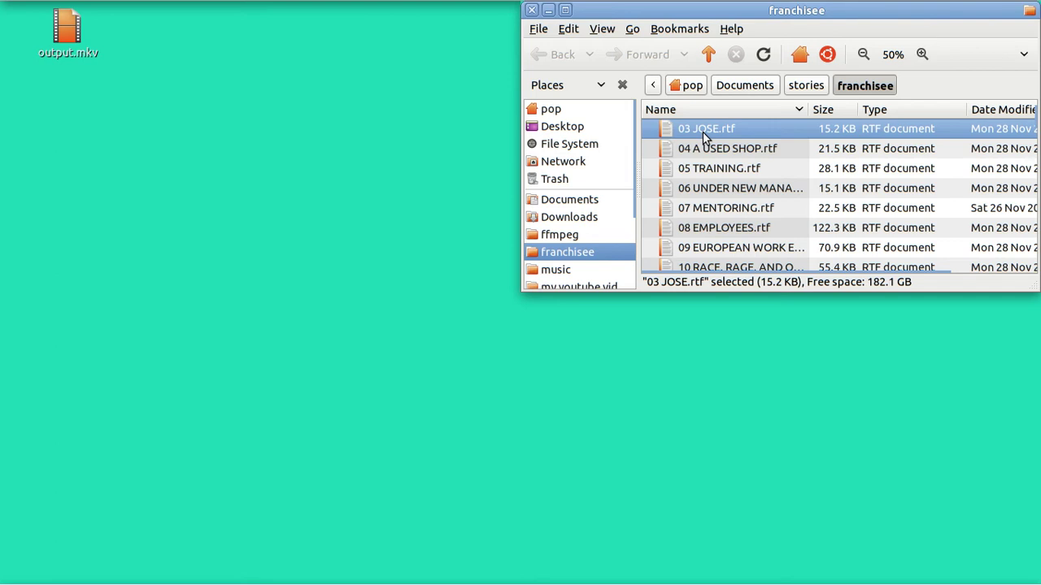
Open 03 JOSE.rtf, delete backwards at the start of its title, and close it, saving in the current format
double_click(703, 131)
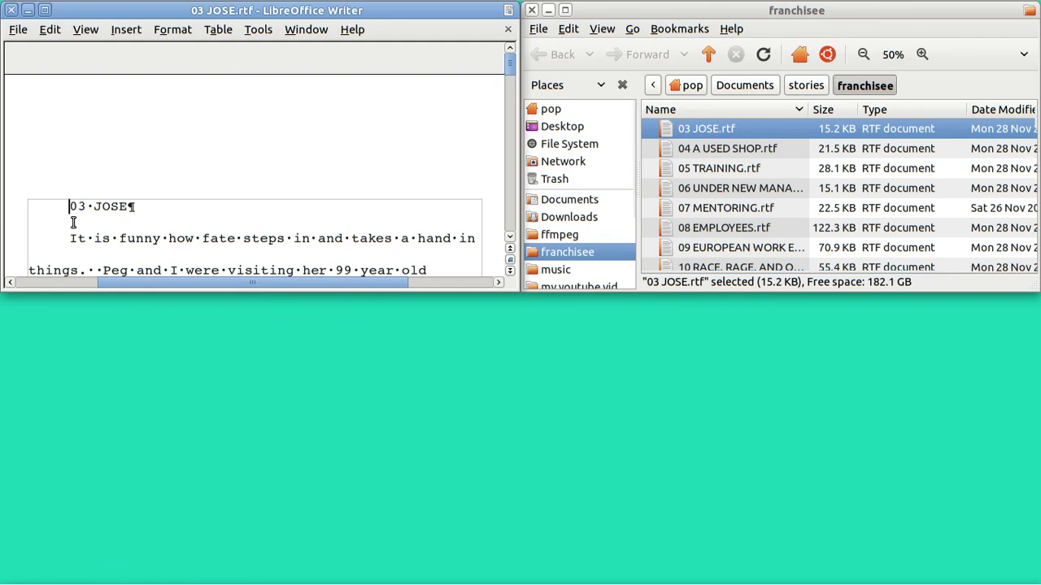
key("BackSpace")
key("ctrl+w")
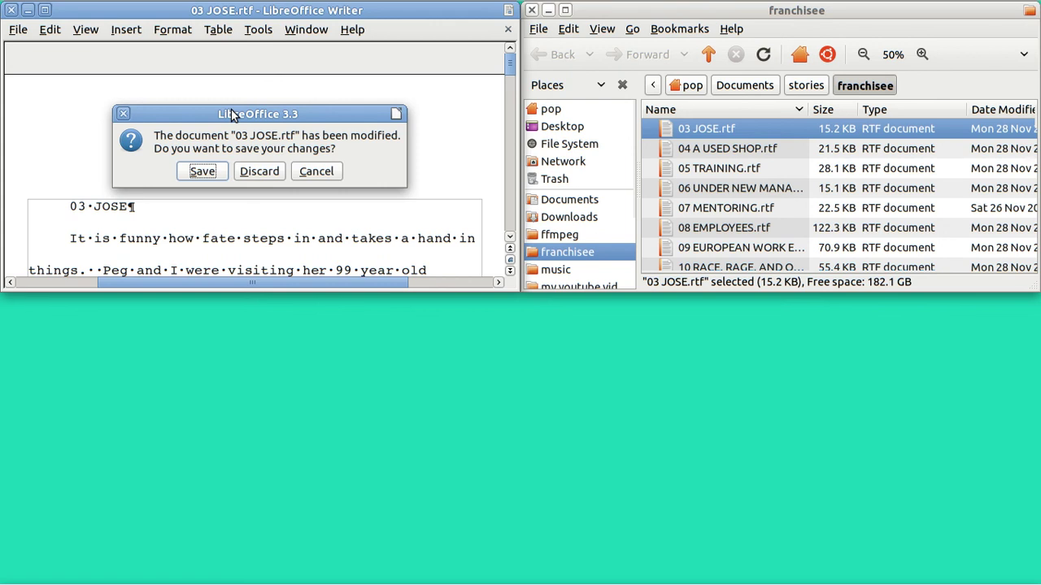
left_click(202, 174)
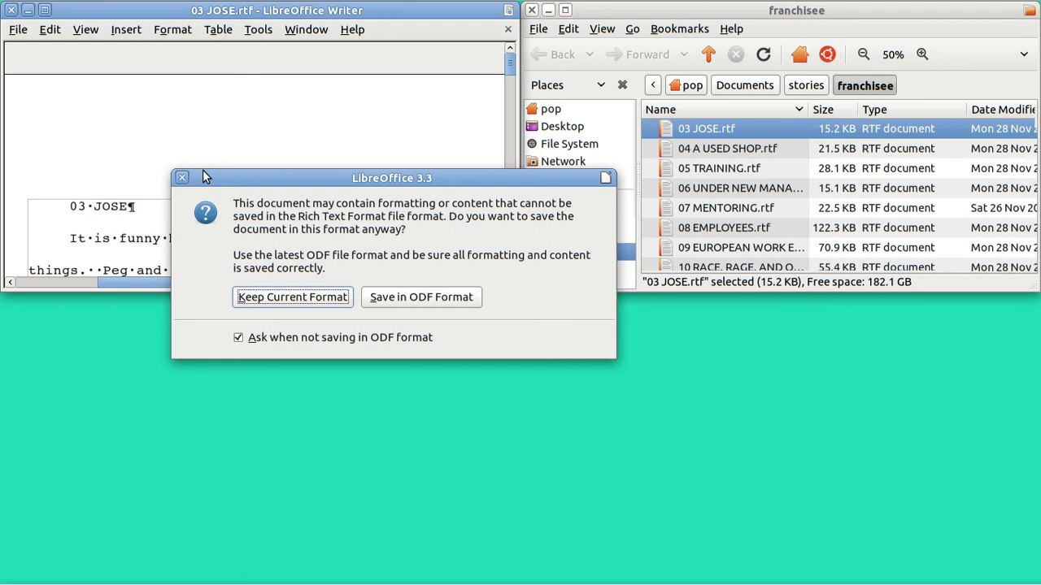
left_click(302, 298)
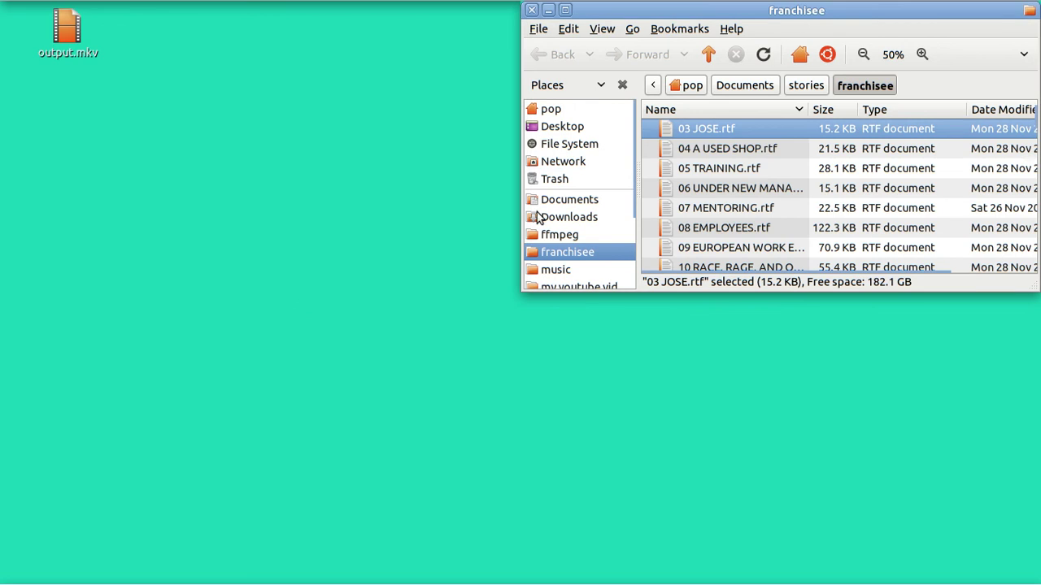
Open 04 A USED SHOP.rtf, delete backwards at the start of its title, and close it, keeping the current format
left_click(701, 153)
double_click(701, 153)
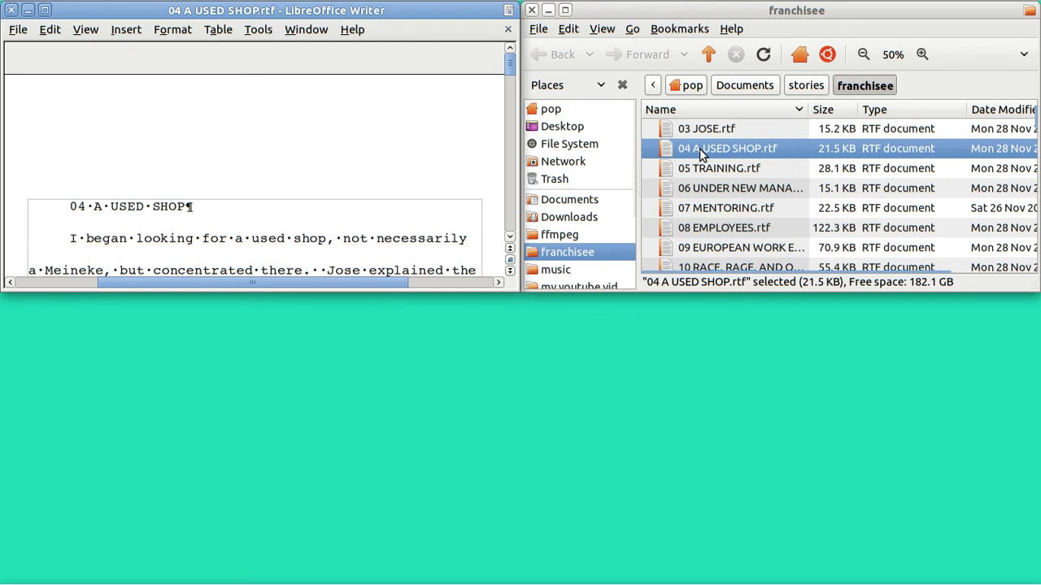
key("ctrl+w")
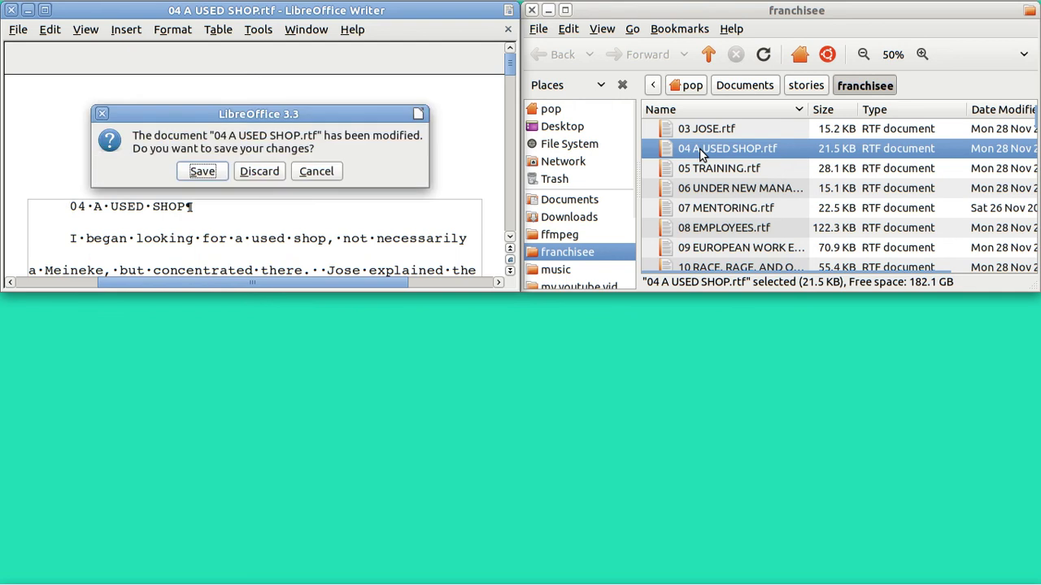
key("Return")
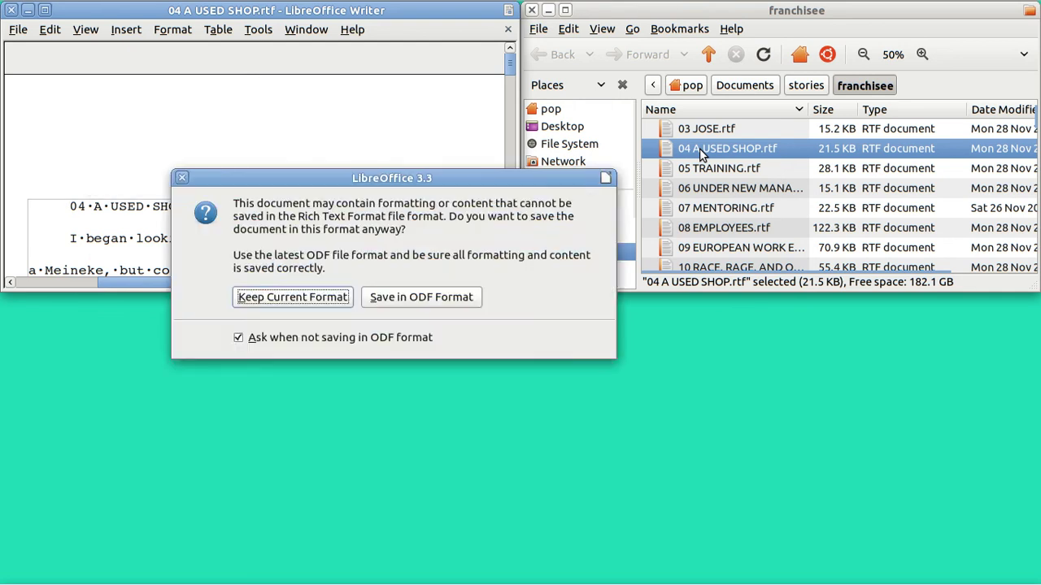
key("Return")
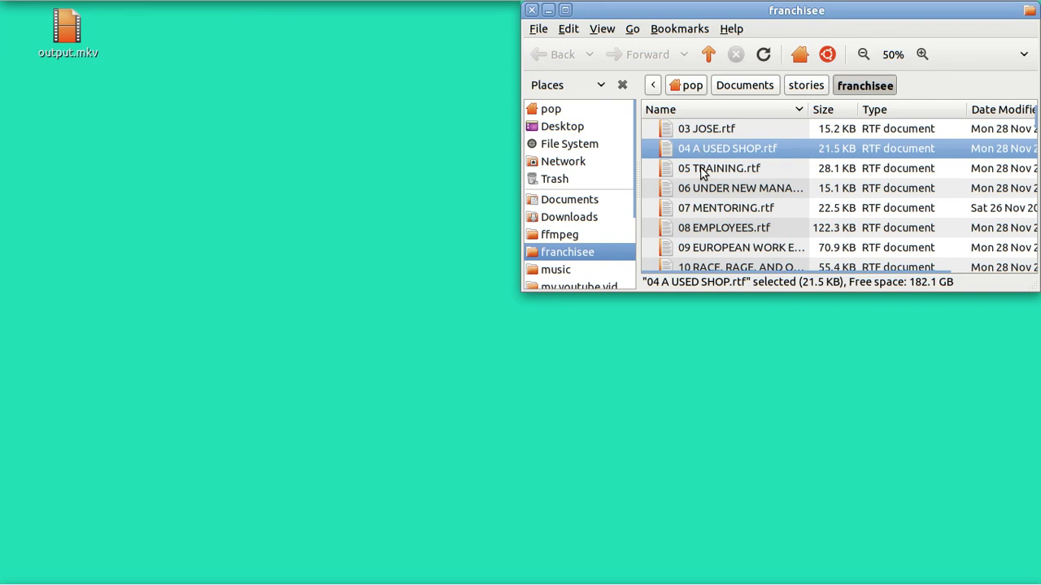
Open 05 TRAINING.rtf, delete backwards at the start of its title, and close it, saving in the current format
left_click(699, 168)
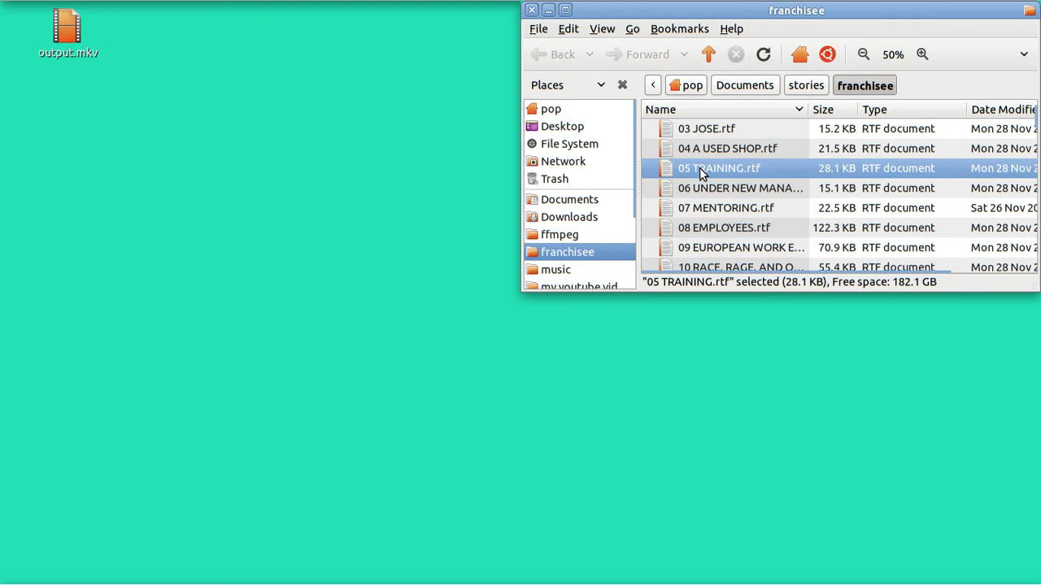
double_click(699, 167)
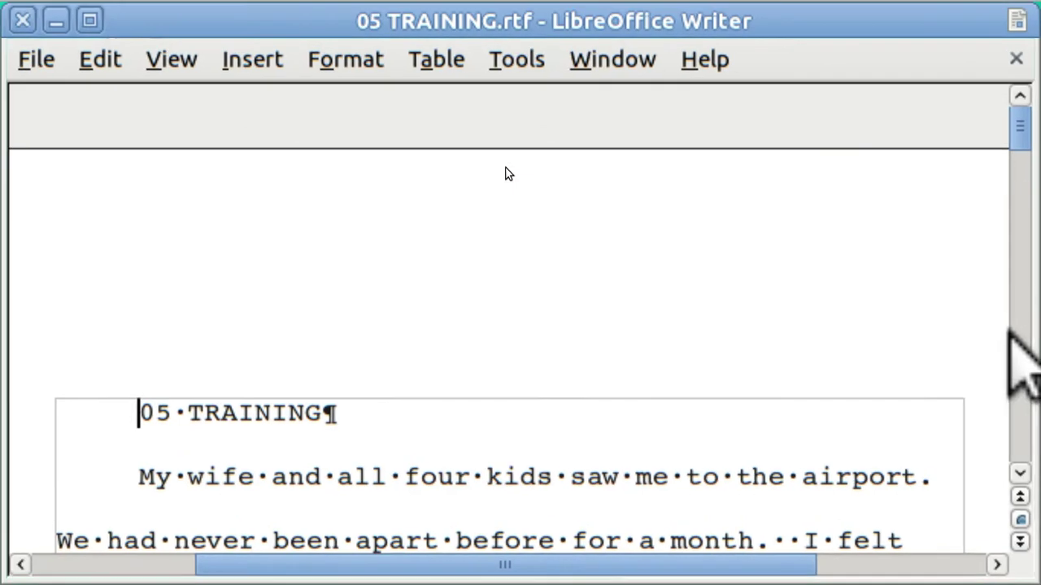
key("BackSpace")
key("ctrl+w")
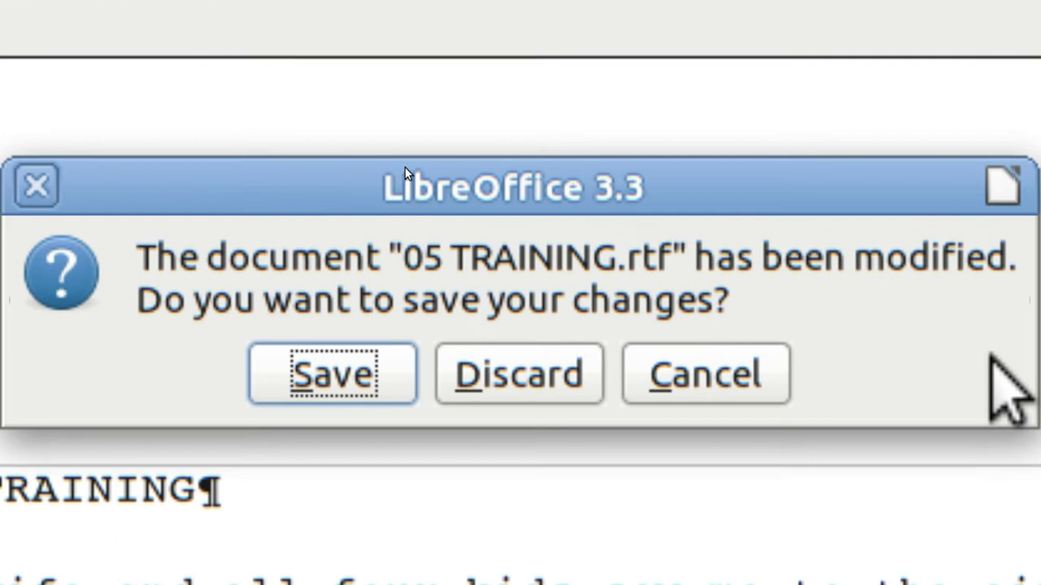
key("Return")
key("Return")
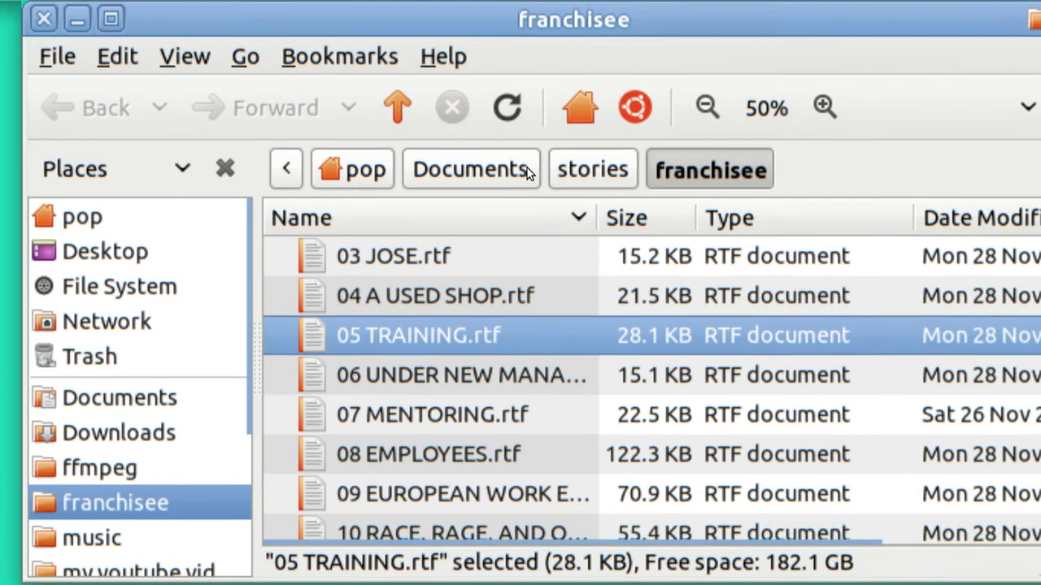
Open 06 UNDER NEW MANAGEMENT.rtf, delete backwards at the start of its title, and close it, keeping the current format
key("Down")
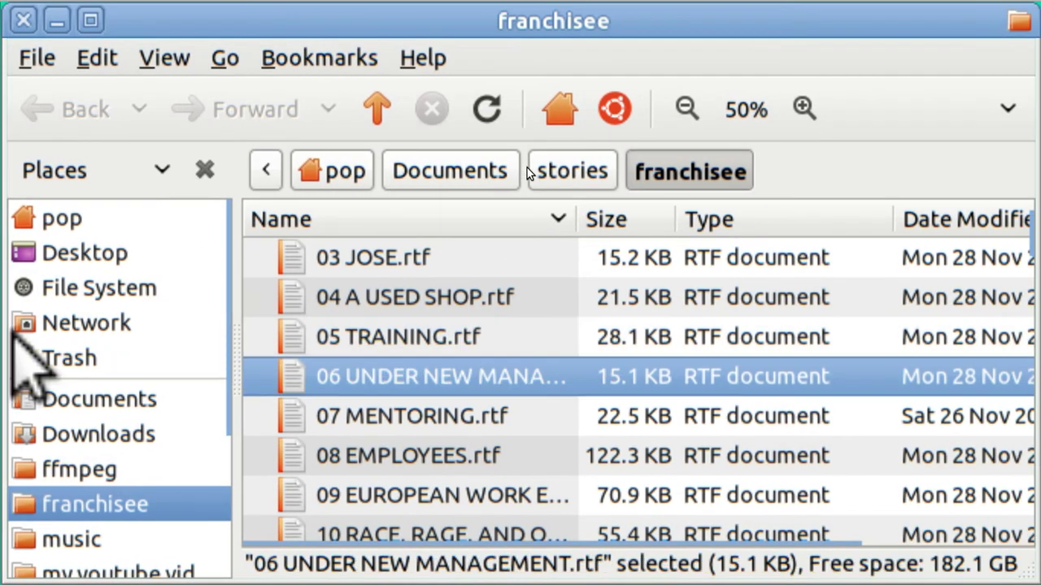
key("Return")
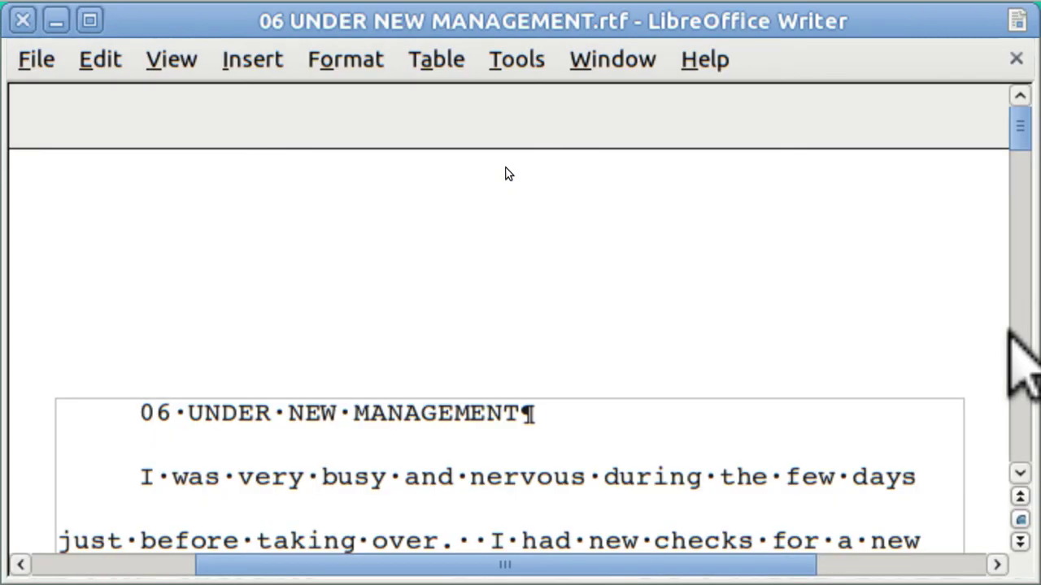
key("BackSpace")
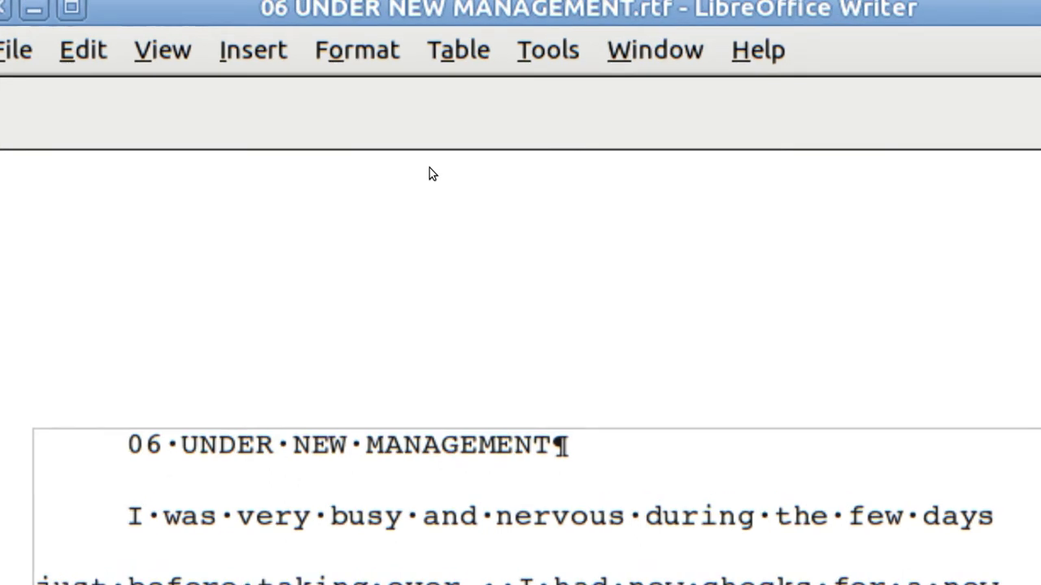
key("ctrl+w")
key("Return")
key("Return")
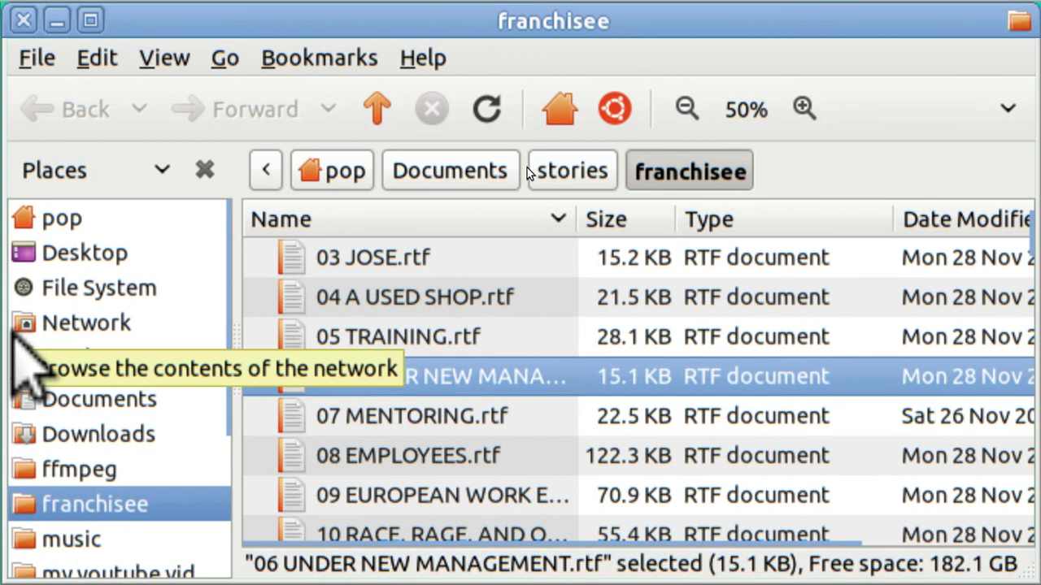
Launch CompizConfig Settings Manager, filter the plugins by "zoo" and open the Enhanced Zoom Desktop settings
key("Down")
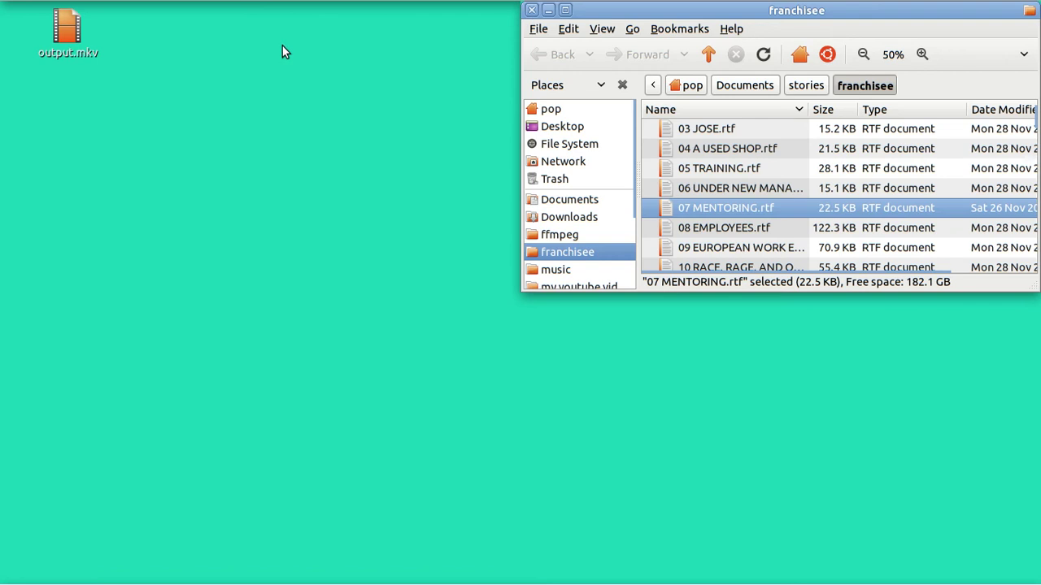
mouse_move(244, 2)
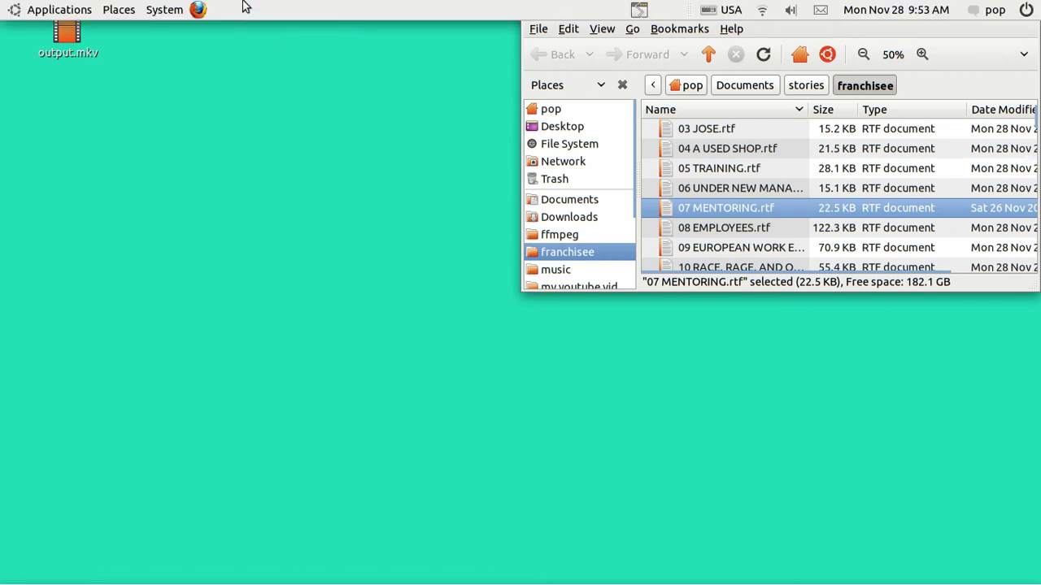
left_click(159, 12)
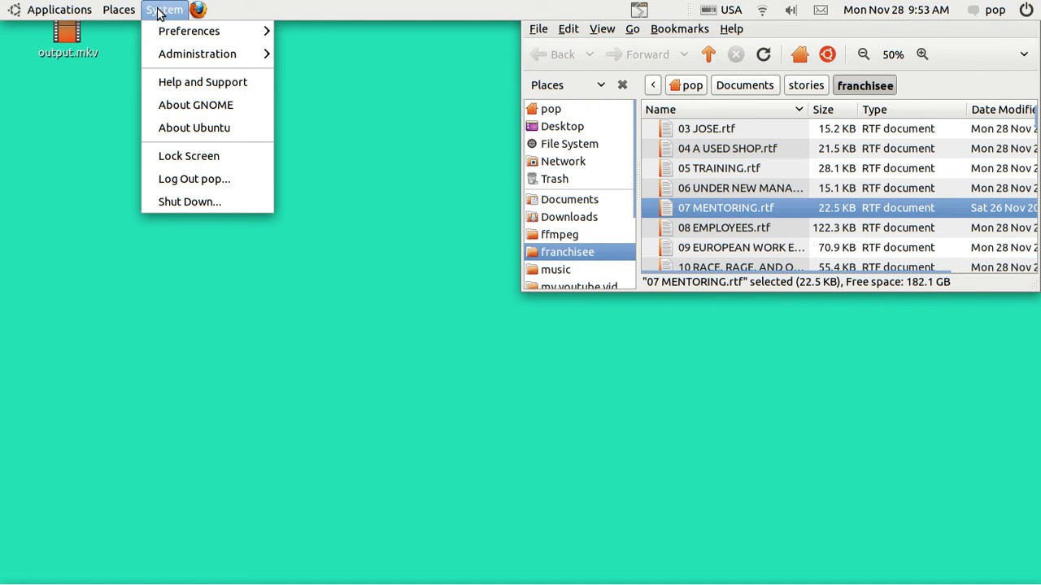
mouse_move(171, 38)
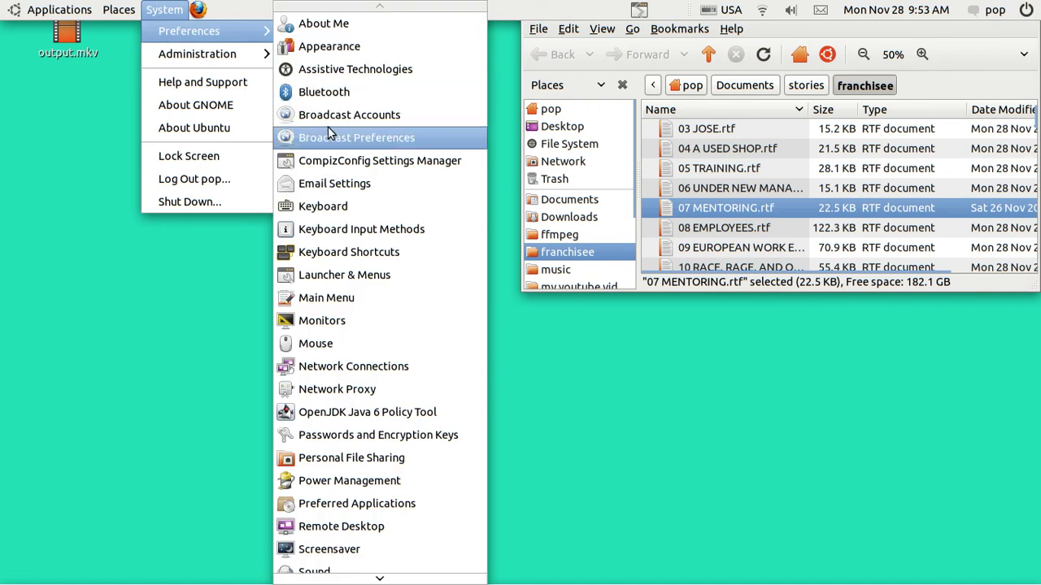
left_click(340, 163)
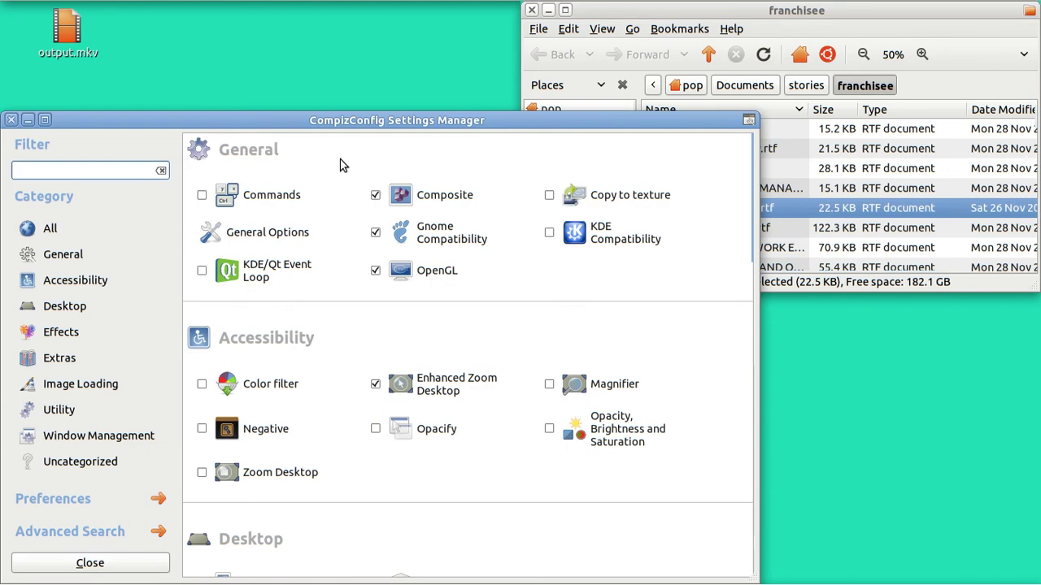
type("zoo")
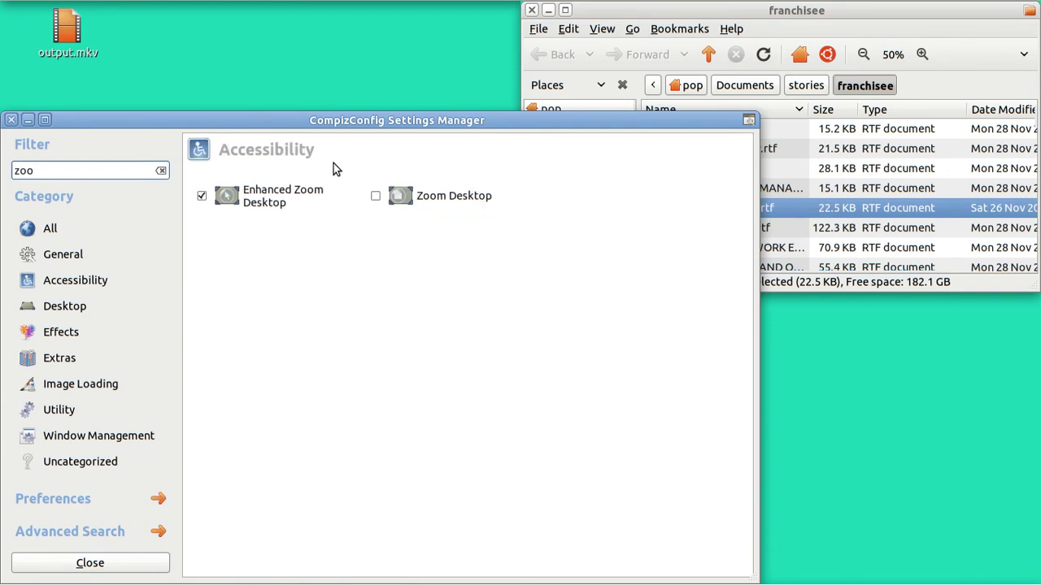
left_click(247, 203)
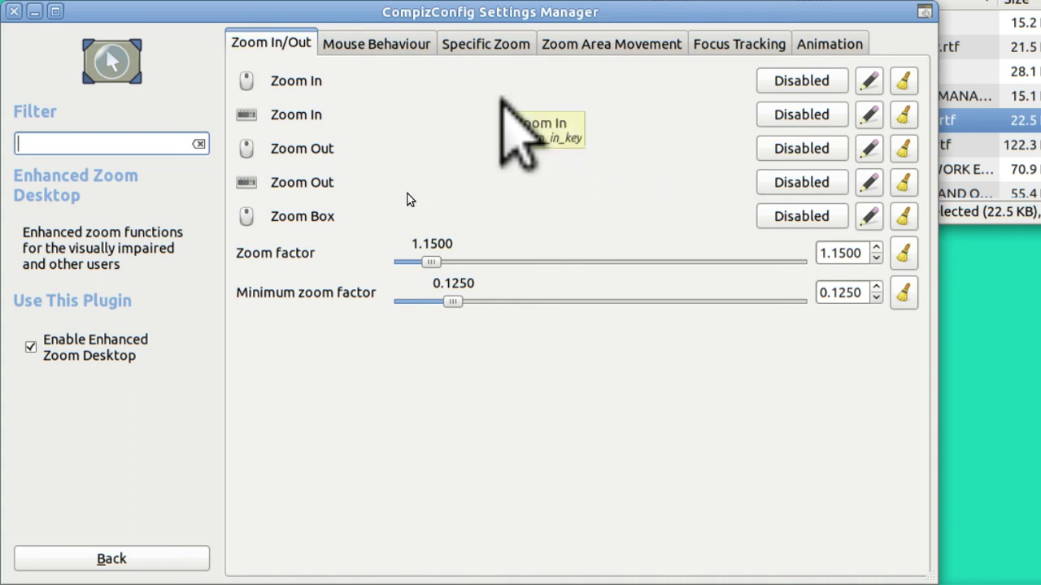
Review the Mouse Behaviour and Specific Zoom settings, and try specific zoom levels 1, 2 and 3 on the screen, ending at level 1
left_click(404, 48)
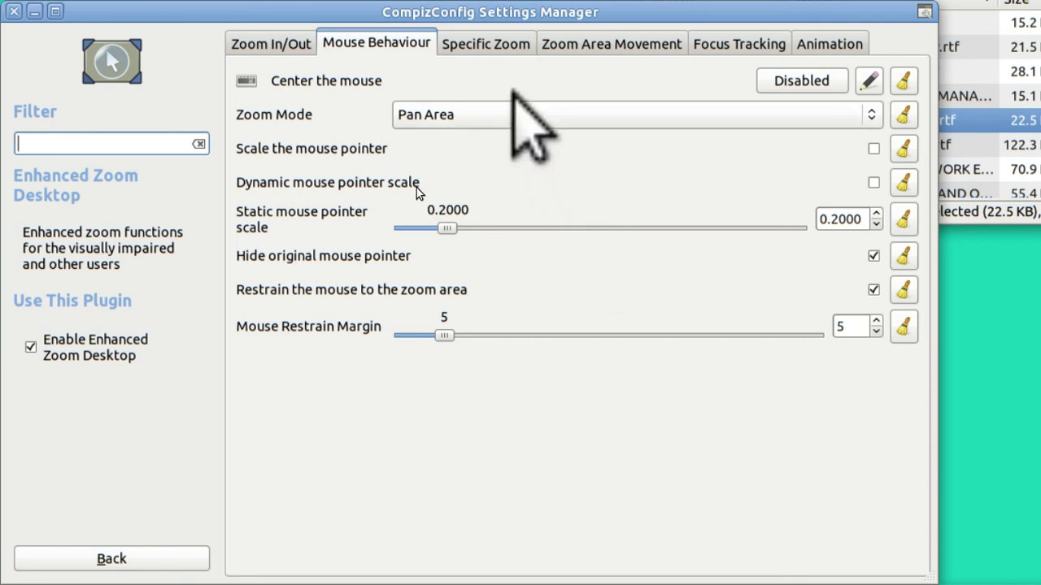
left_click(489, 44)
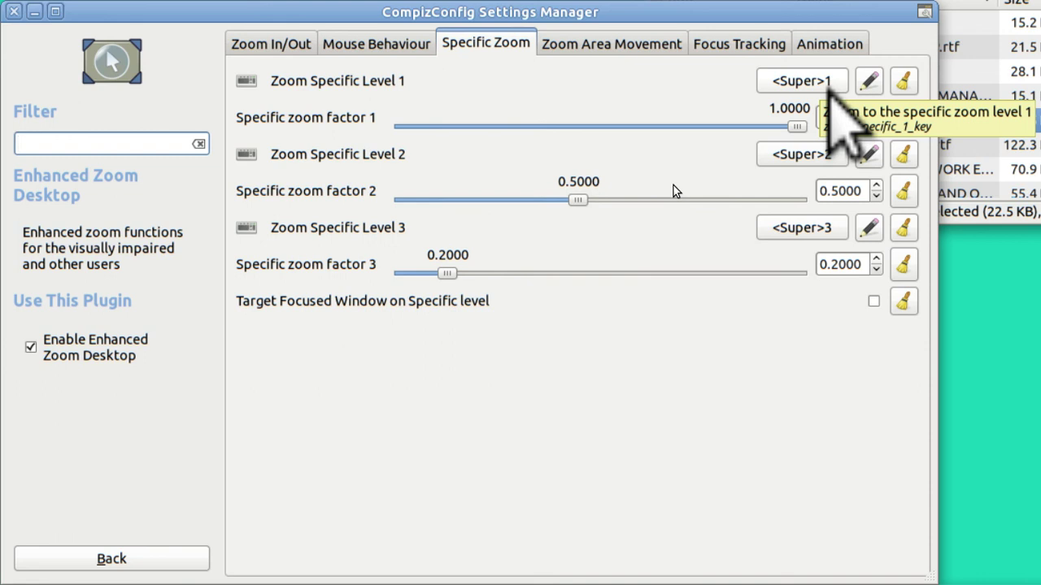
key("super+1")
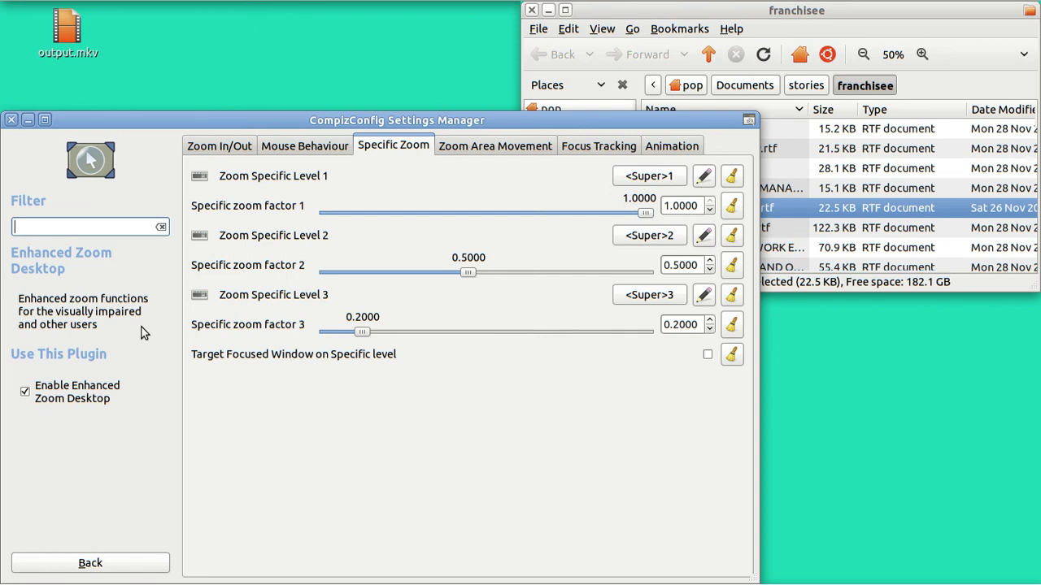
key("super+2")
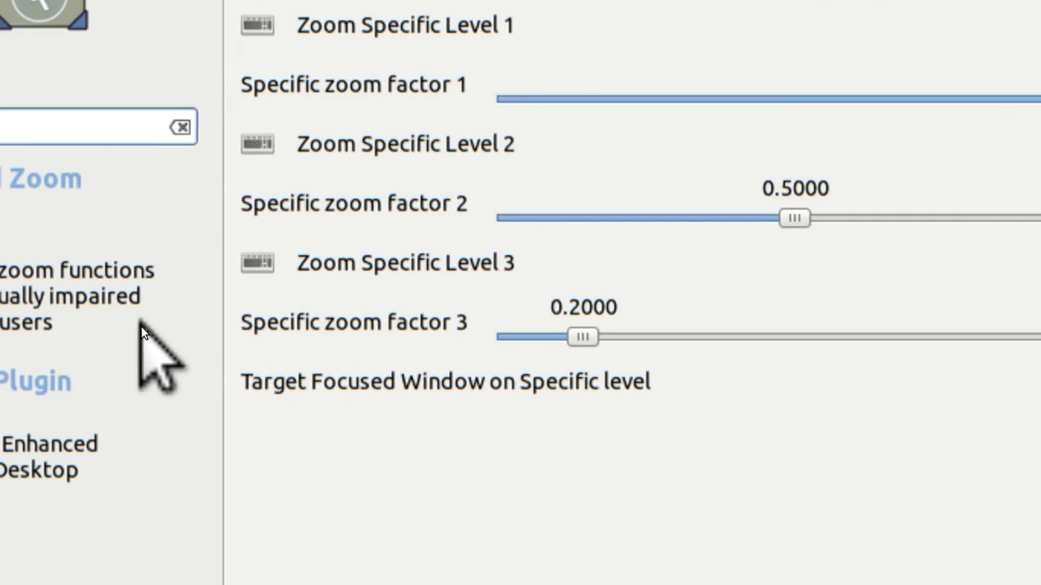
key("super+1")
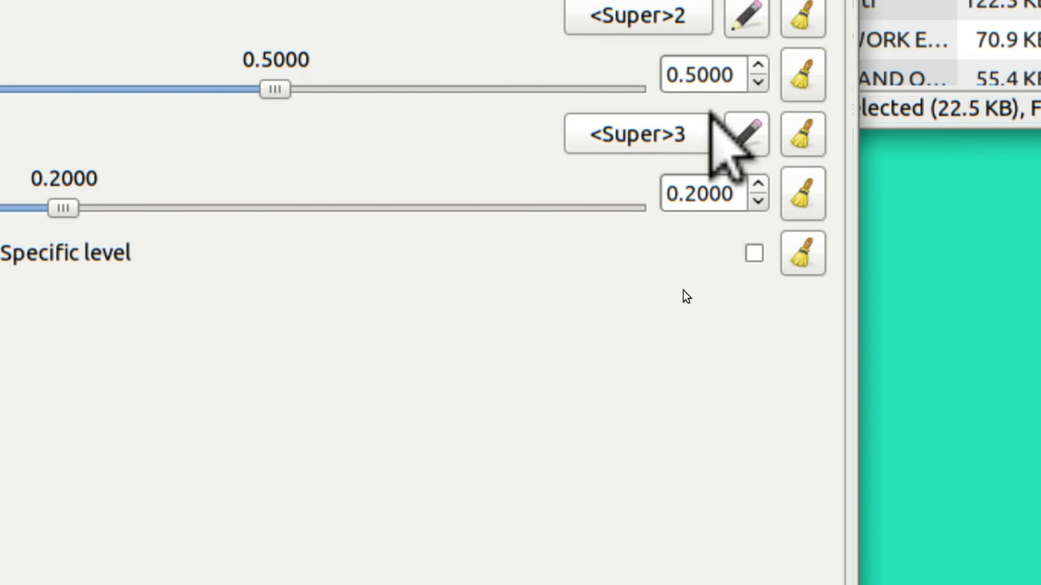
key("super+3")
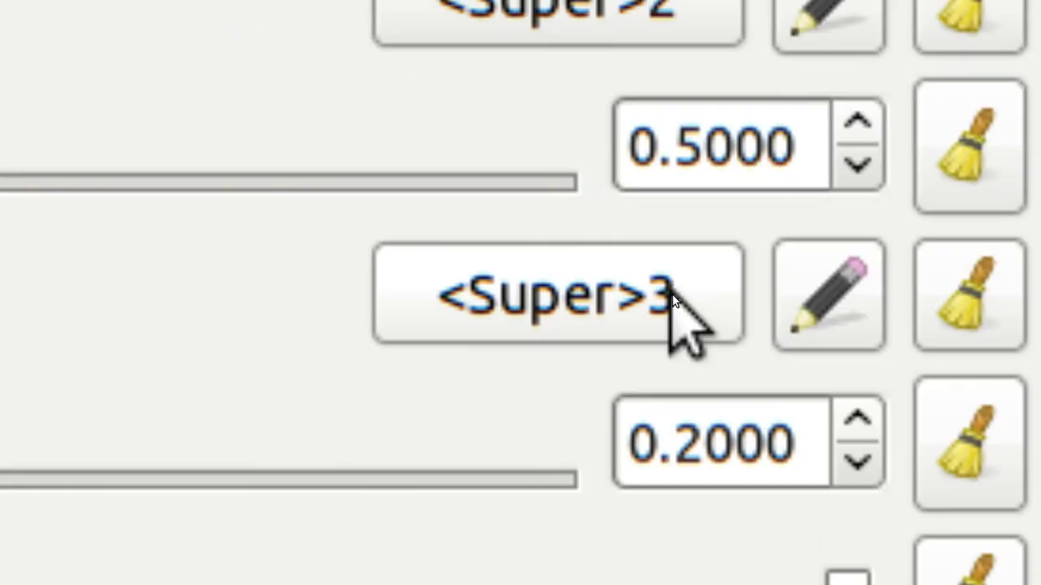
key("super+2")
key("super+1")
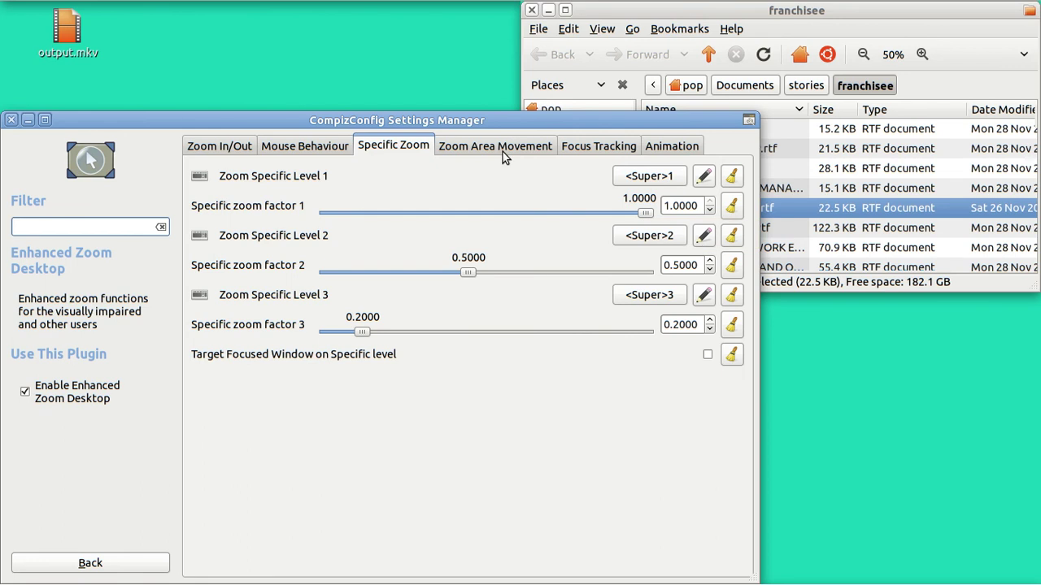
Show the Zoom Area Movement settings and switch focus between the settings window and the franchisee folder window to demonstrate zooming
left_click(503, 156)
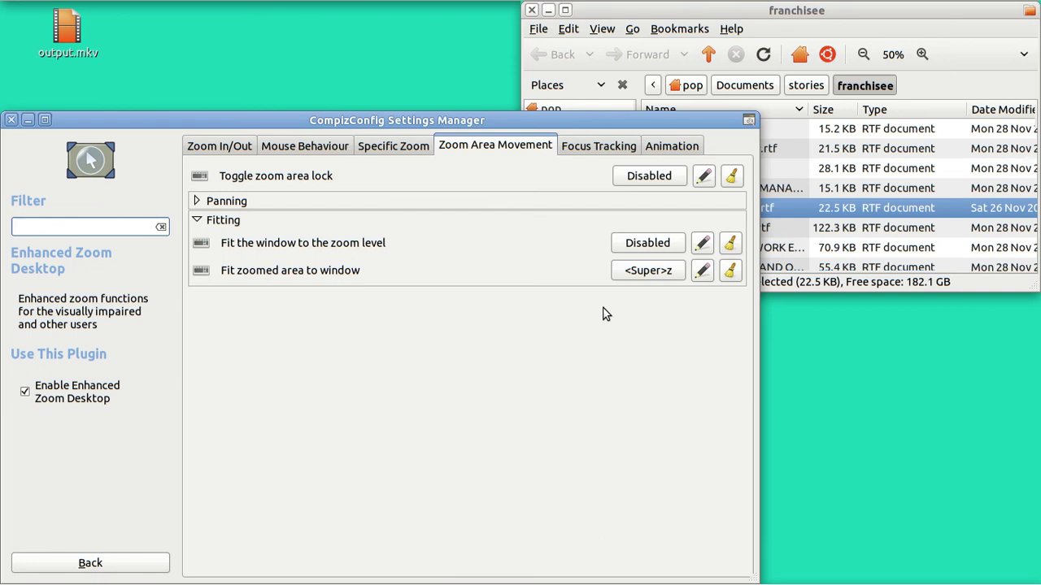
scroll(606, 315, "up", 1, "super")
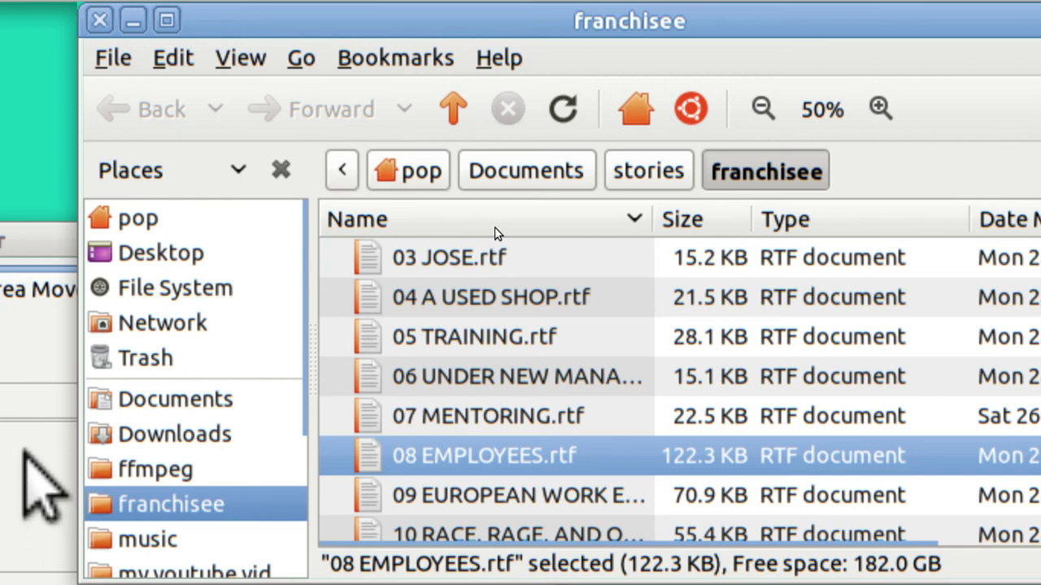
left_click(25, 454)
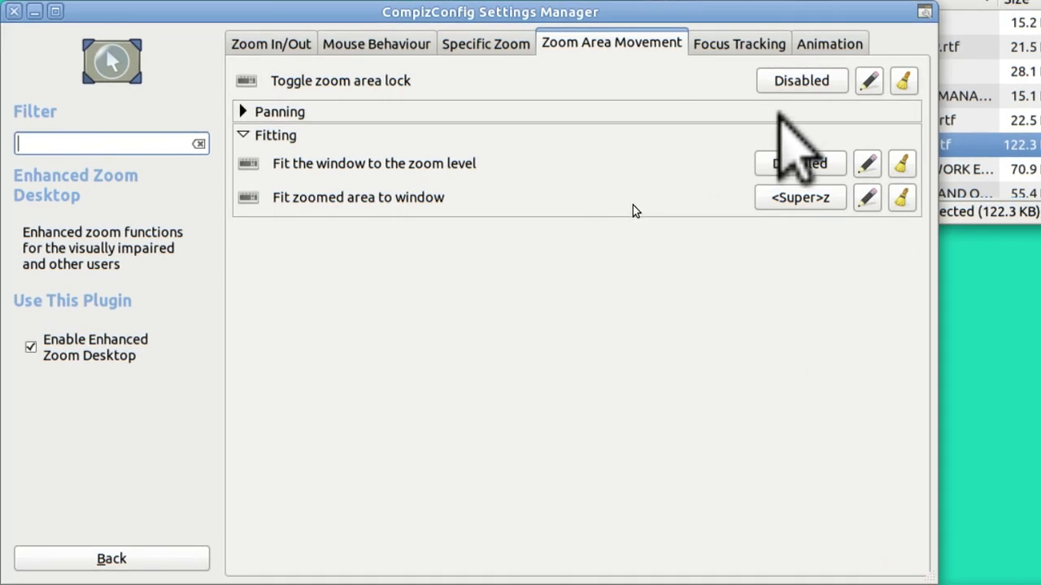
left_click(976, 71)
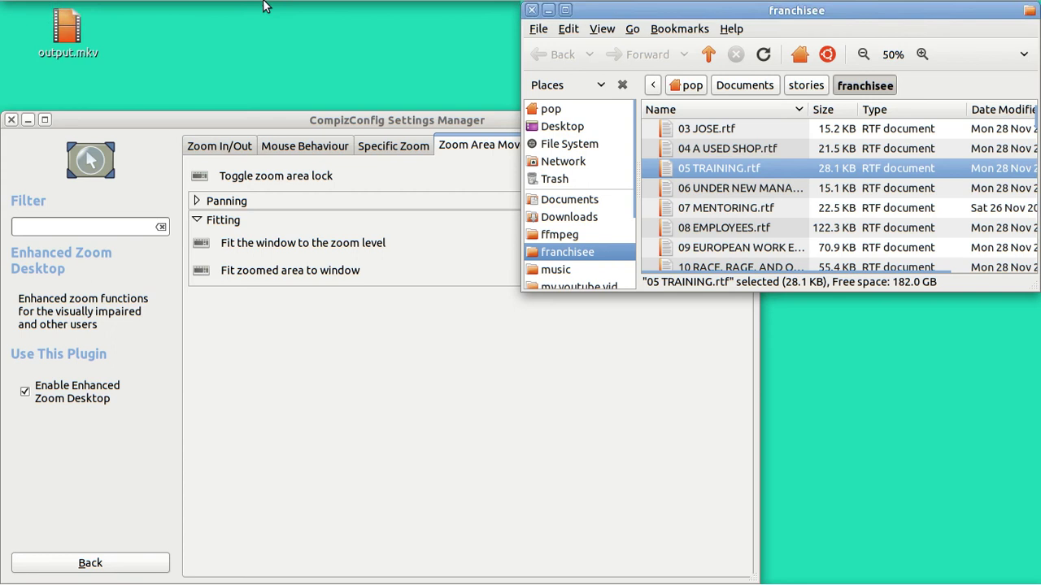
Open the bookmarked Documents folder in a new file manager window
mouse_move(263, 5)
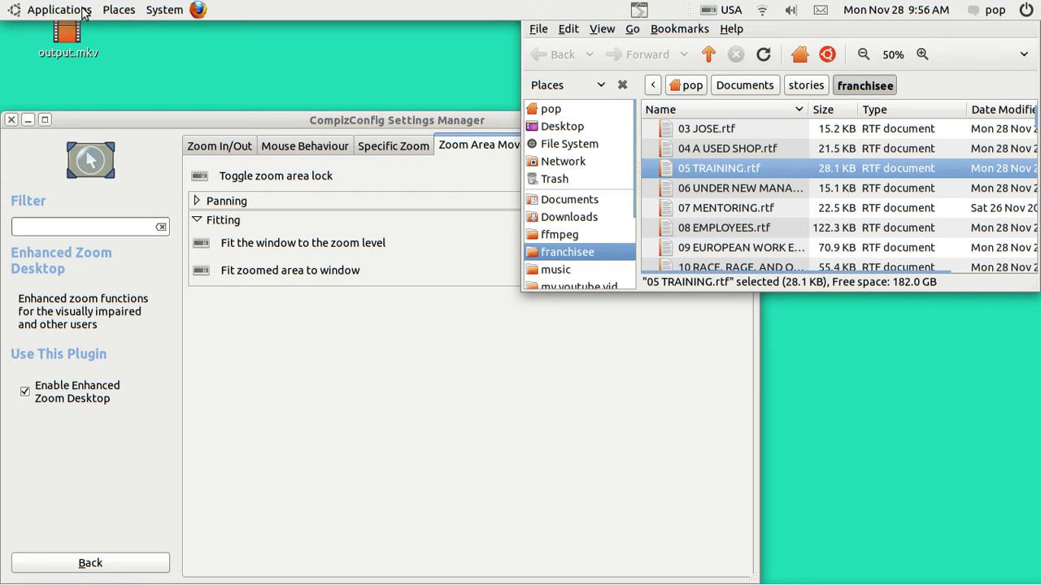
left_click(118, 12)
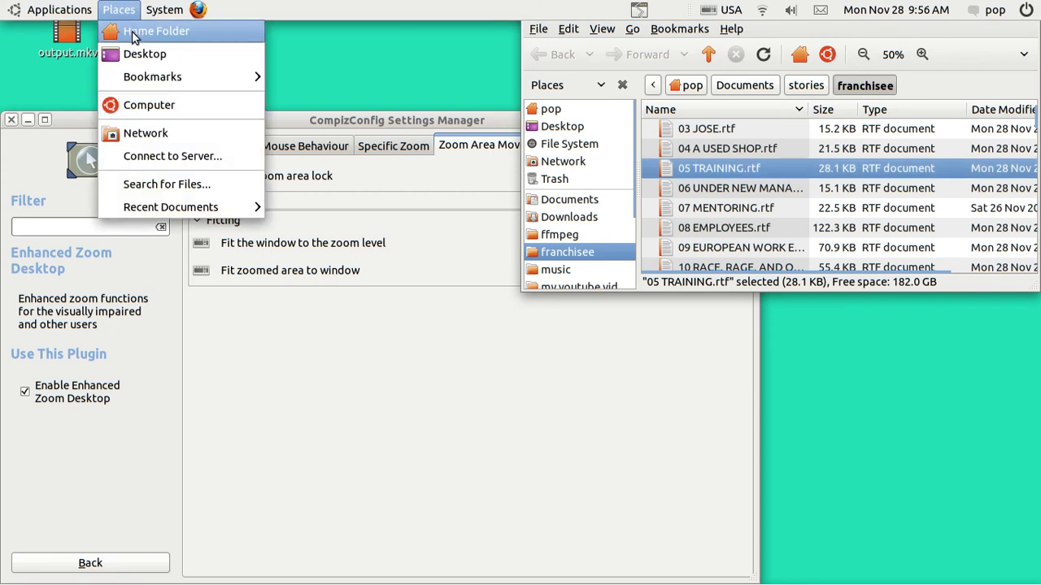
mouse_move(157, 81)
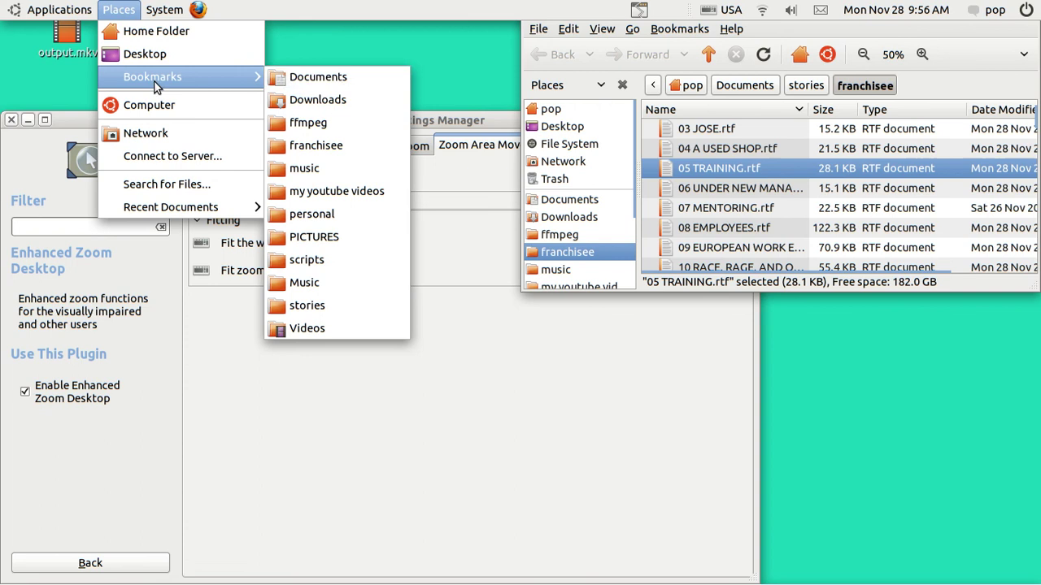
left_click(309, 82)
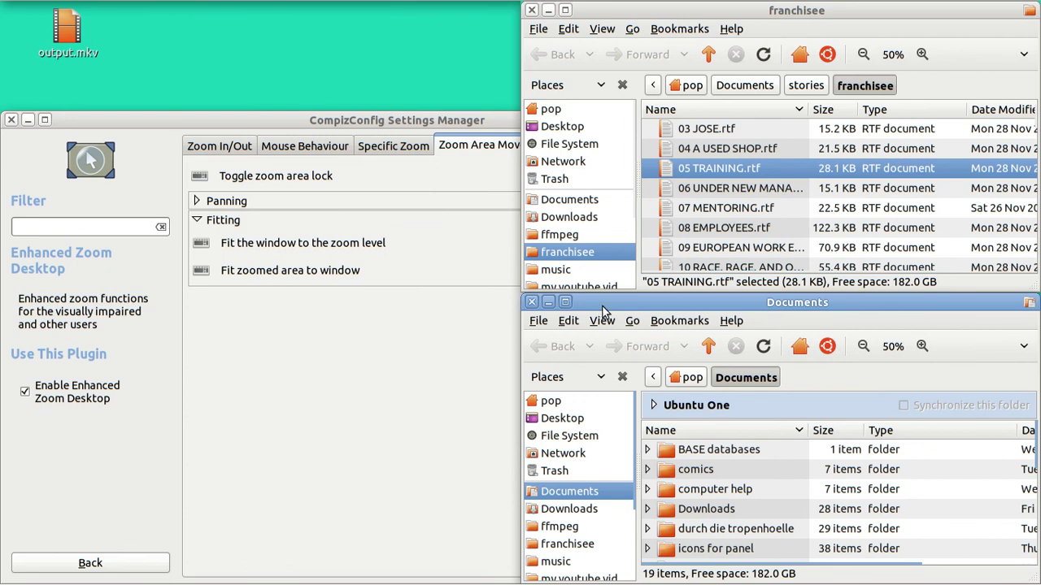
With the screen magnified, open the music folder in the franchisee window and return focus to the Enhanced Zoom Desktop settings
key("super+r")
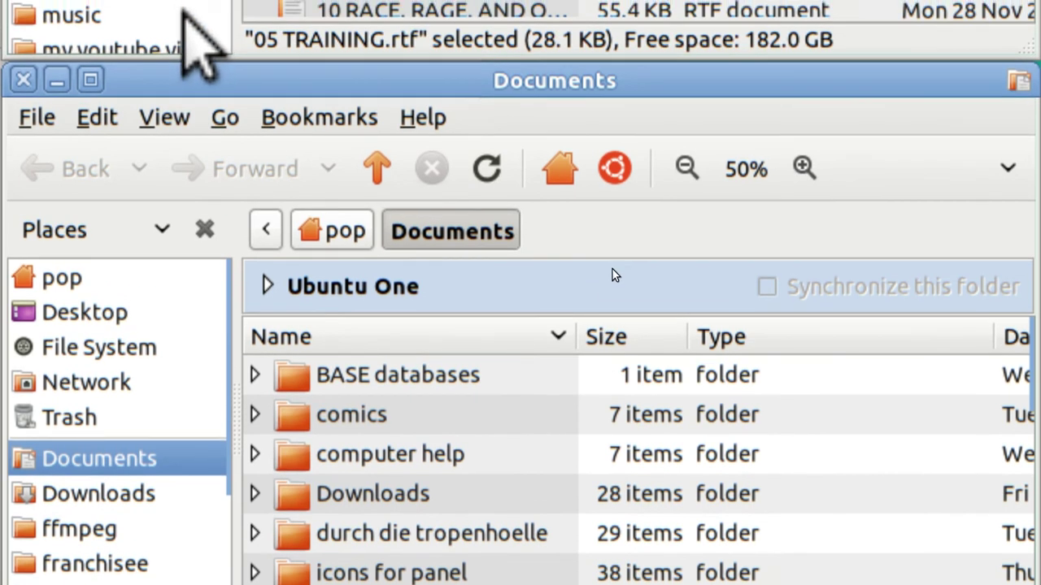
left_click(183, 15)
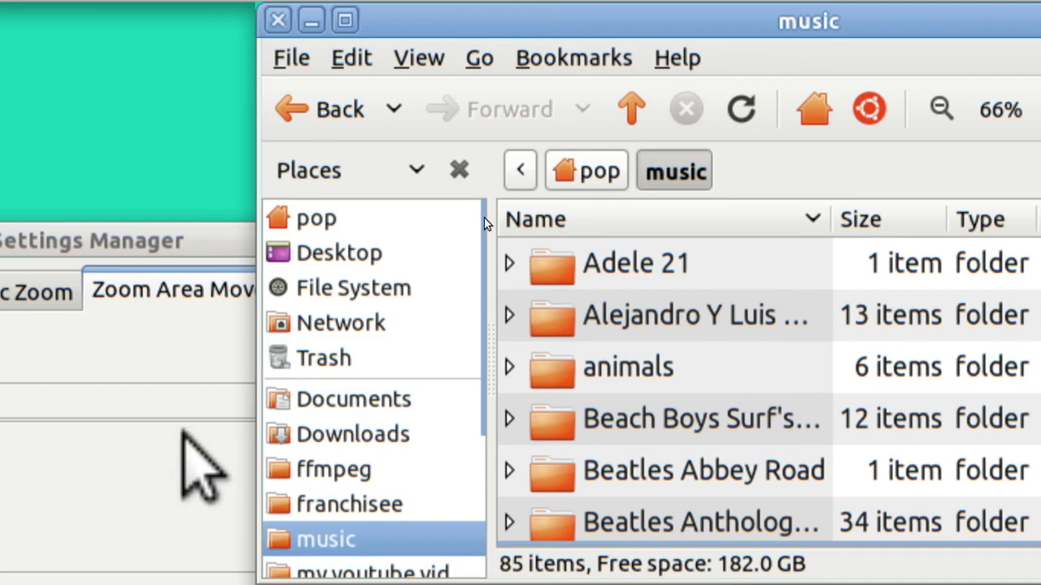
left_click(182, 430)
key("super+r")
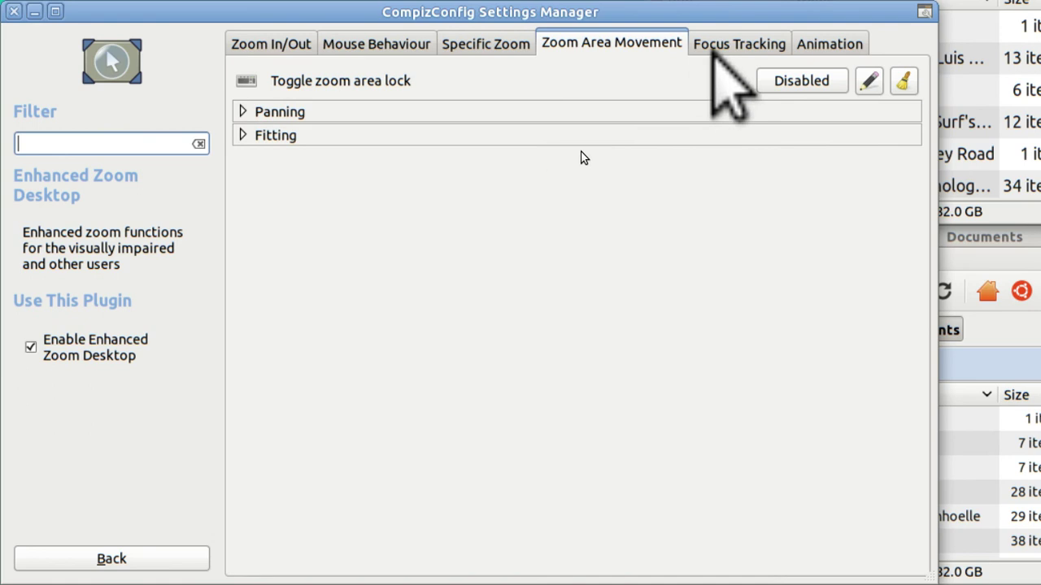
Review the Focus Tracking, Animation, Zoom In/Out, Mouse Behaviour and Specific Zoom settings of Enhanced Zoom Desktop
left_click(722, 41)
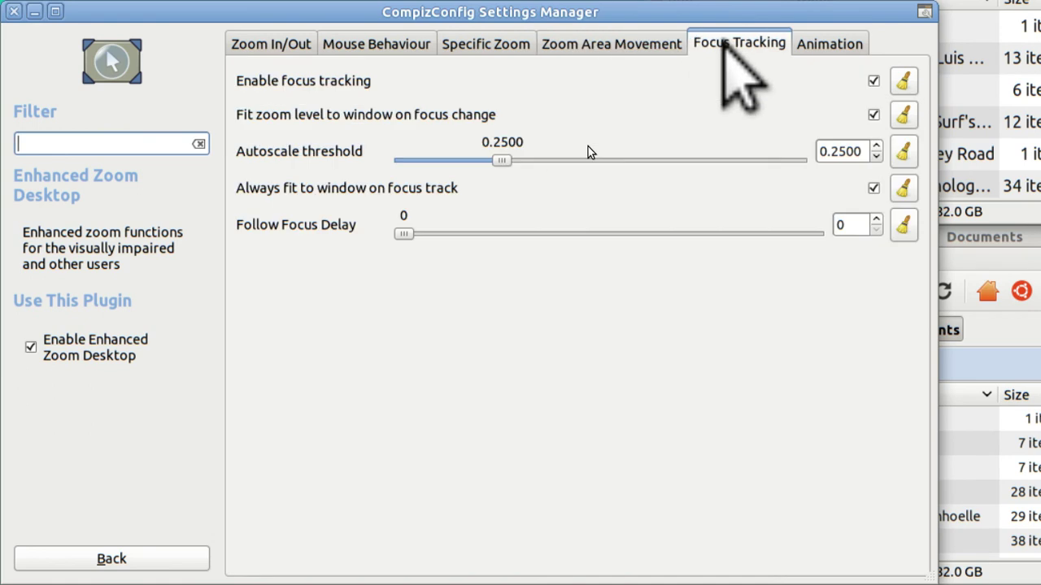
left_click(813, 44)
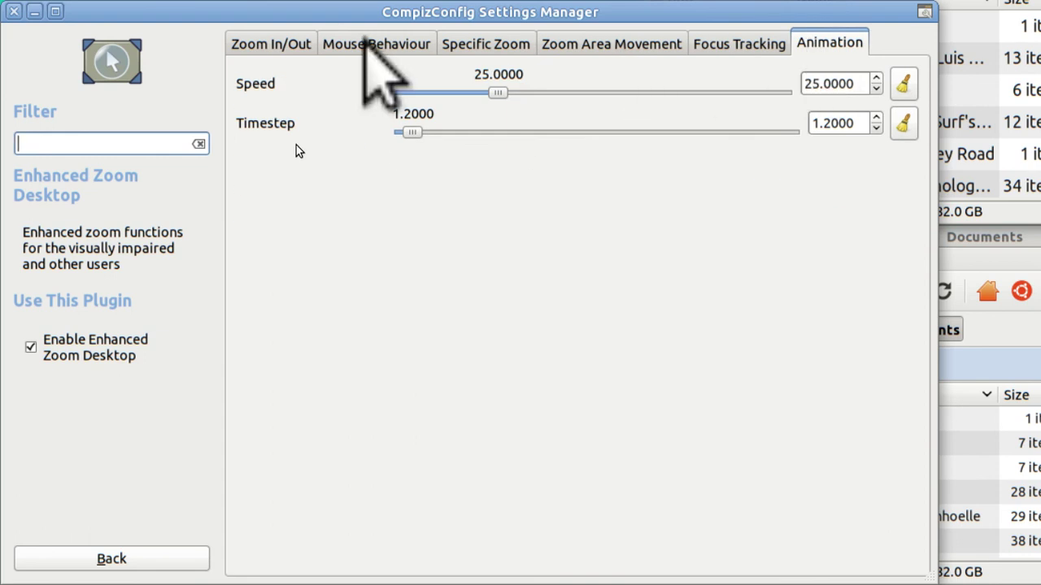
left_click(296, 45)
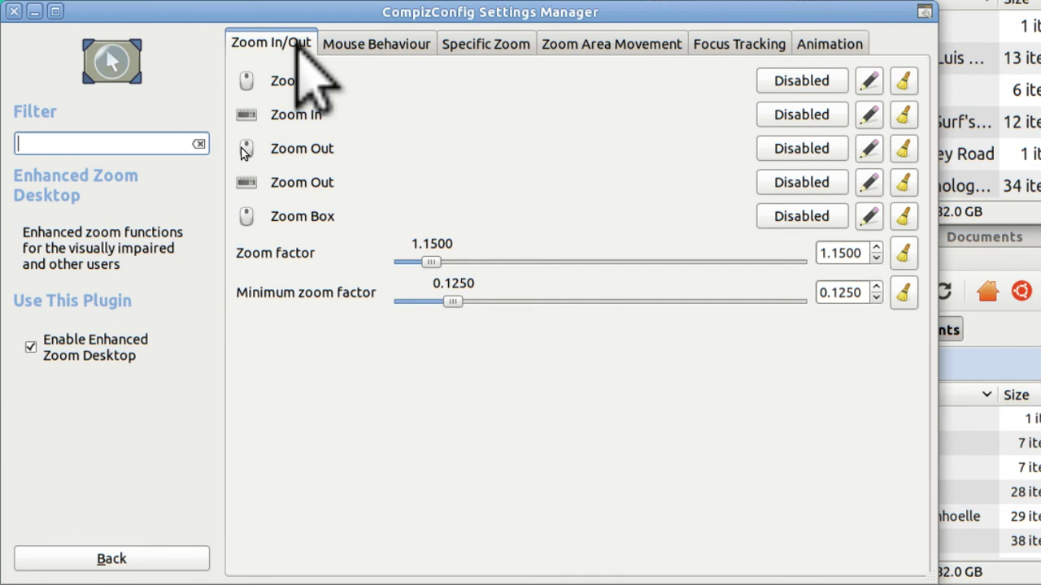
left_click(354, 47)
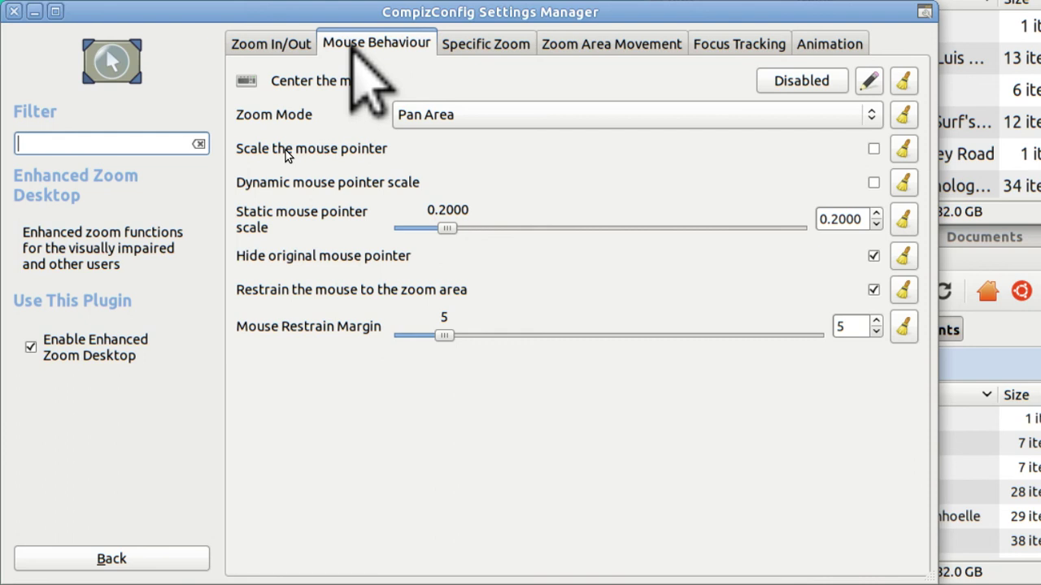
left_click(468, 49)
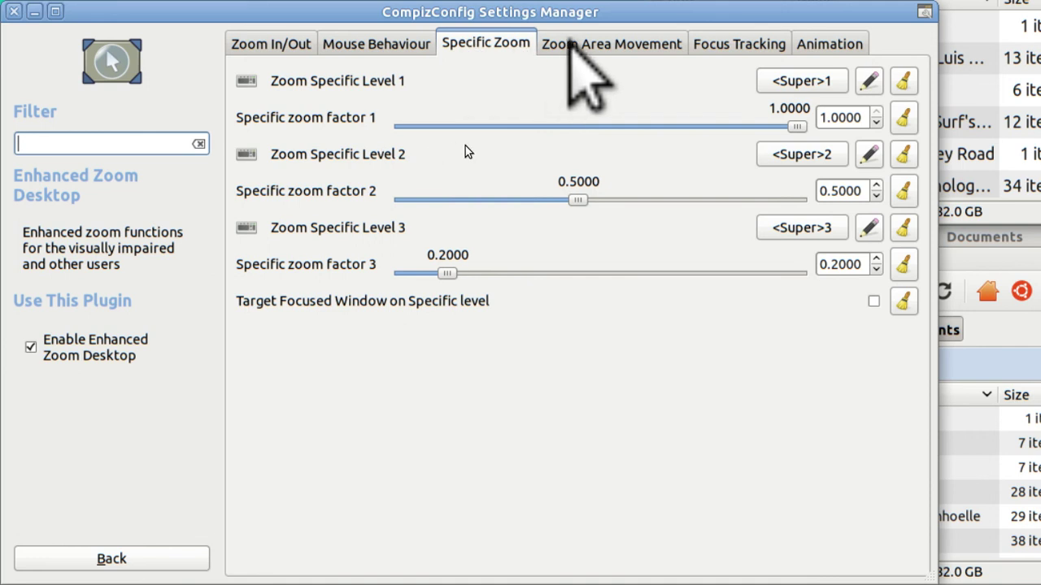
Examine the Panning and Fitting options of Zoom Area Movement, and reset the screen to zoom level 1 from the Specific Zoom settings
left_click(573, 43)
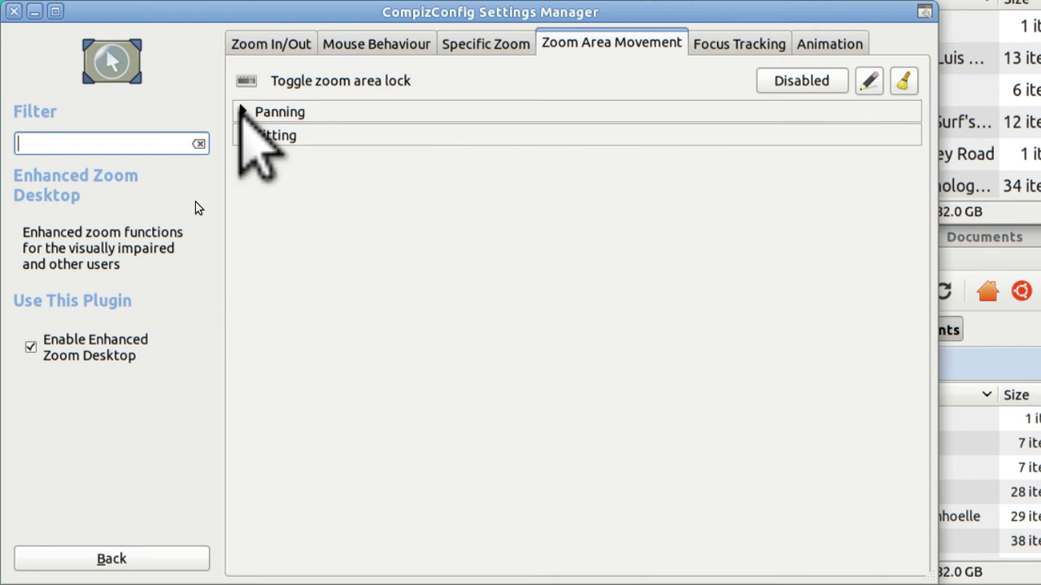
left_click(243, 112)
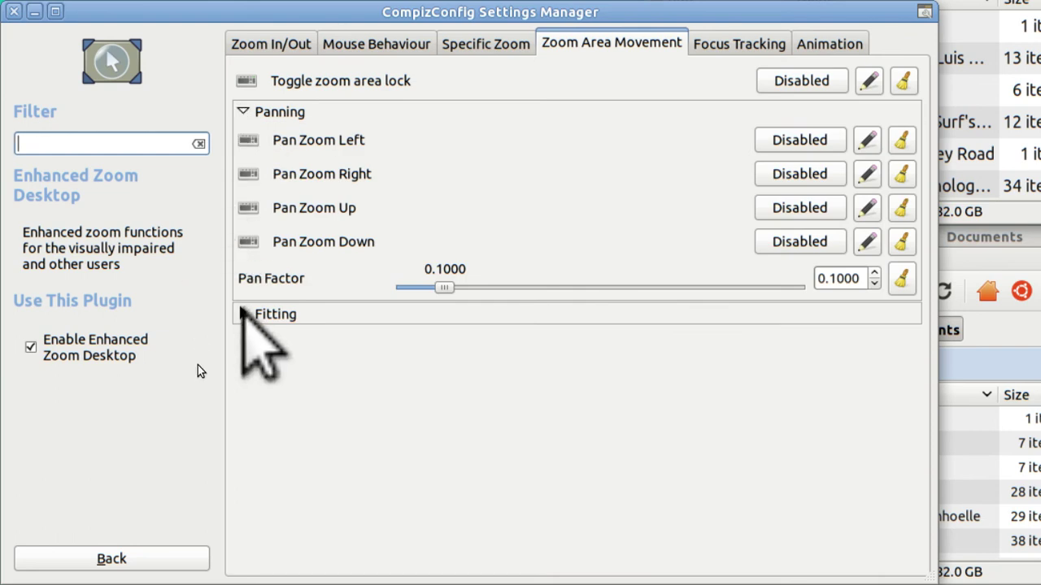
left_click(242, 314)
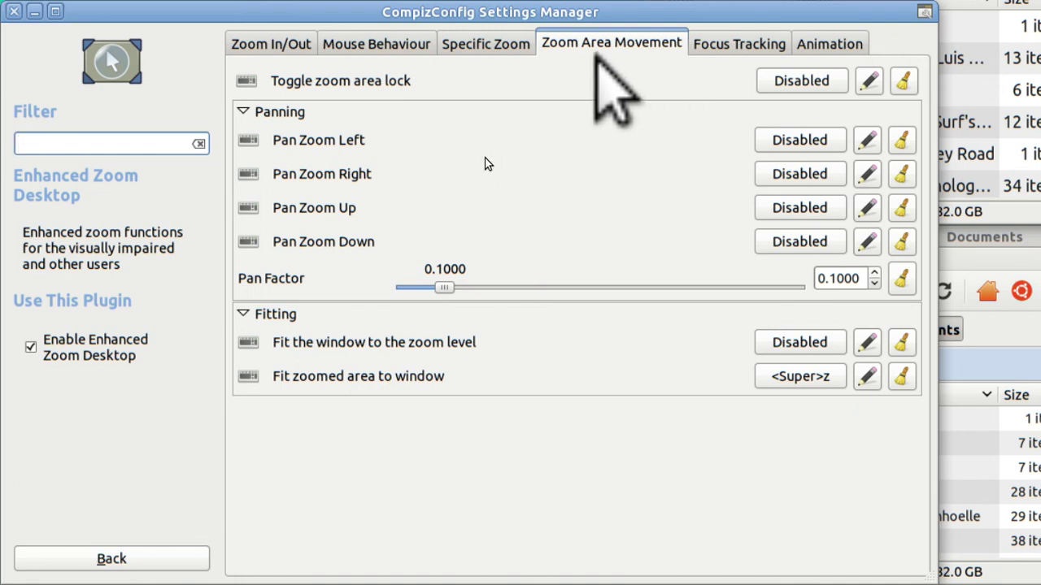
left_click(512, 44)
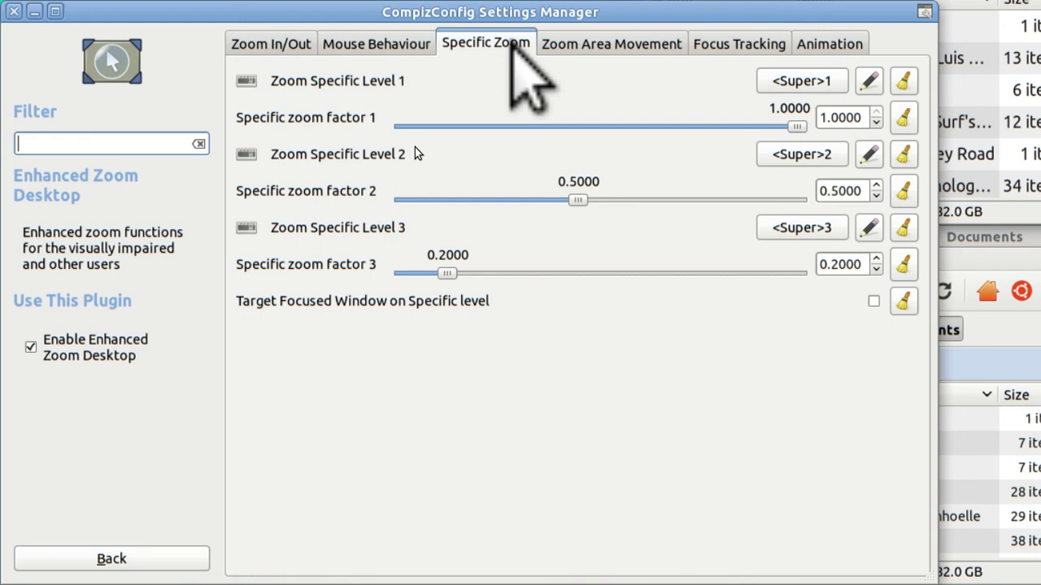
key("super+1")
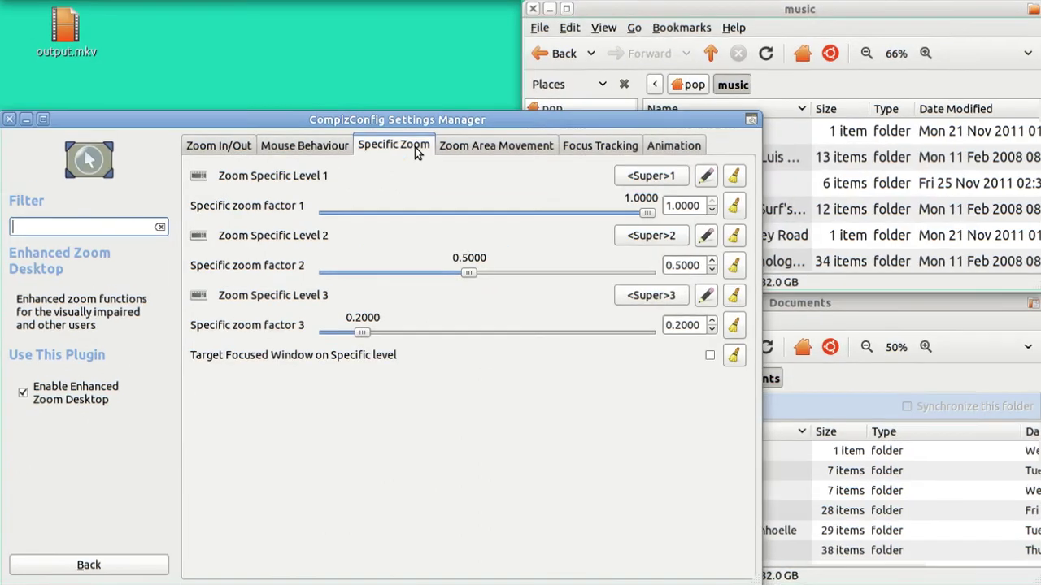